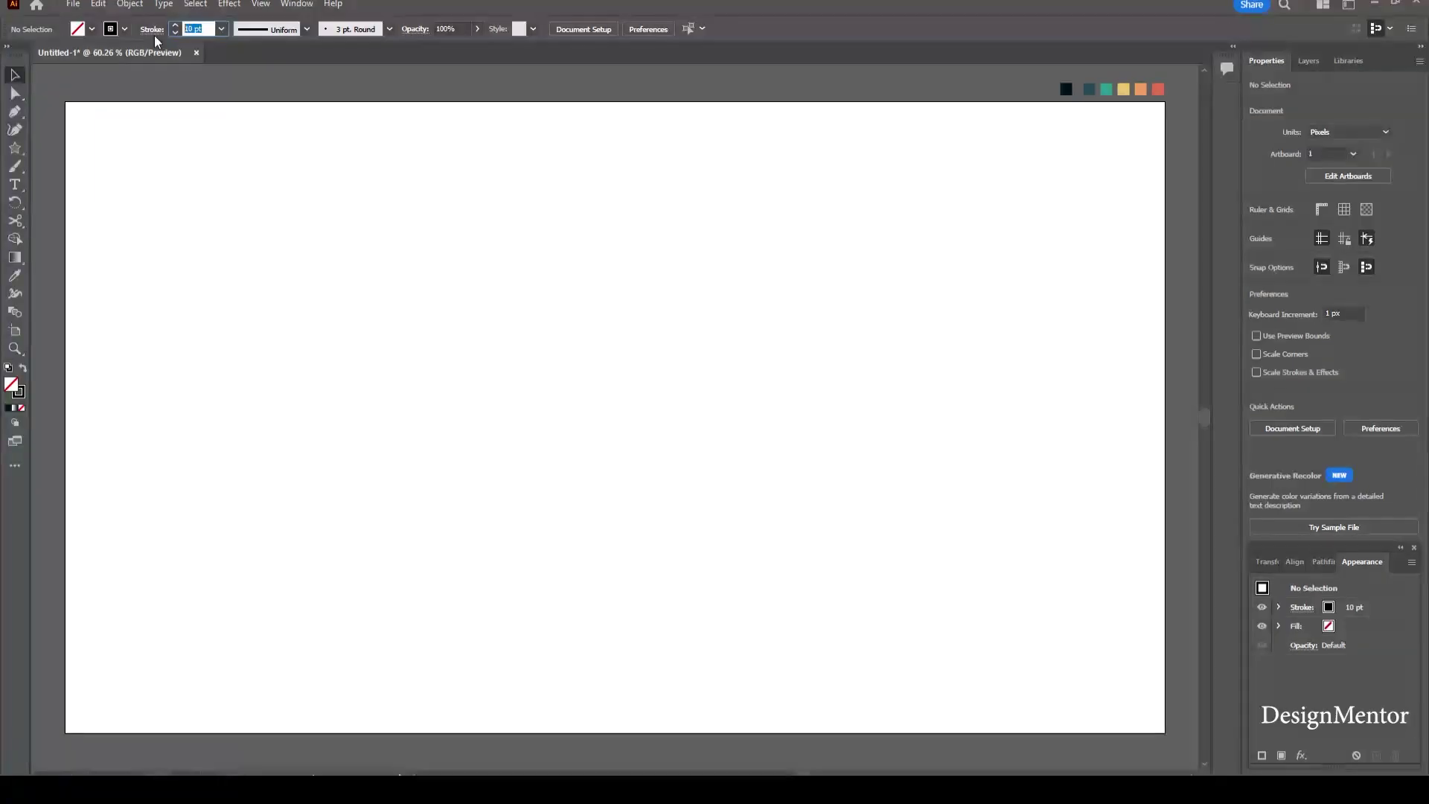
Step: Set a black 1 pt stroke and create a five-point star with radii of 50 px and 25 px
click(125, 29)
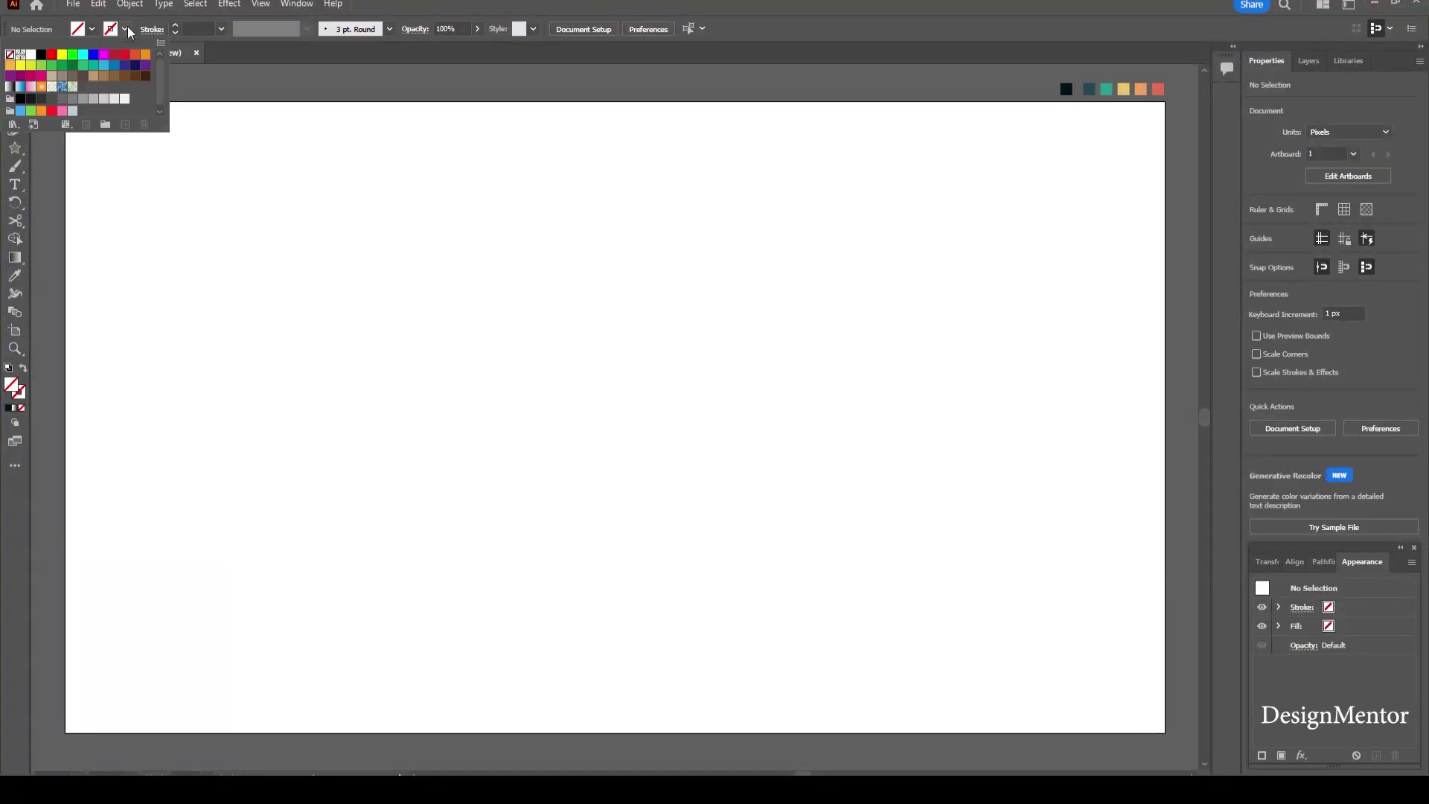
click(41, 55)
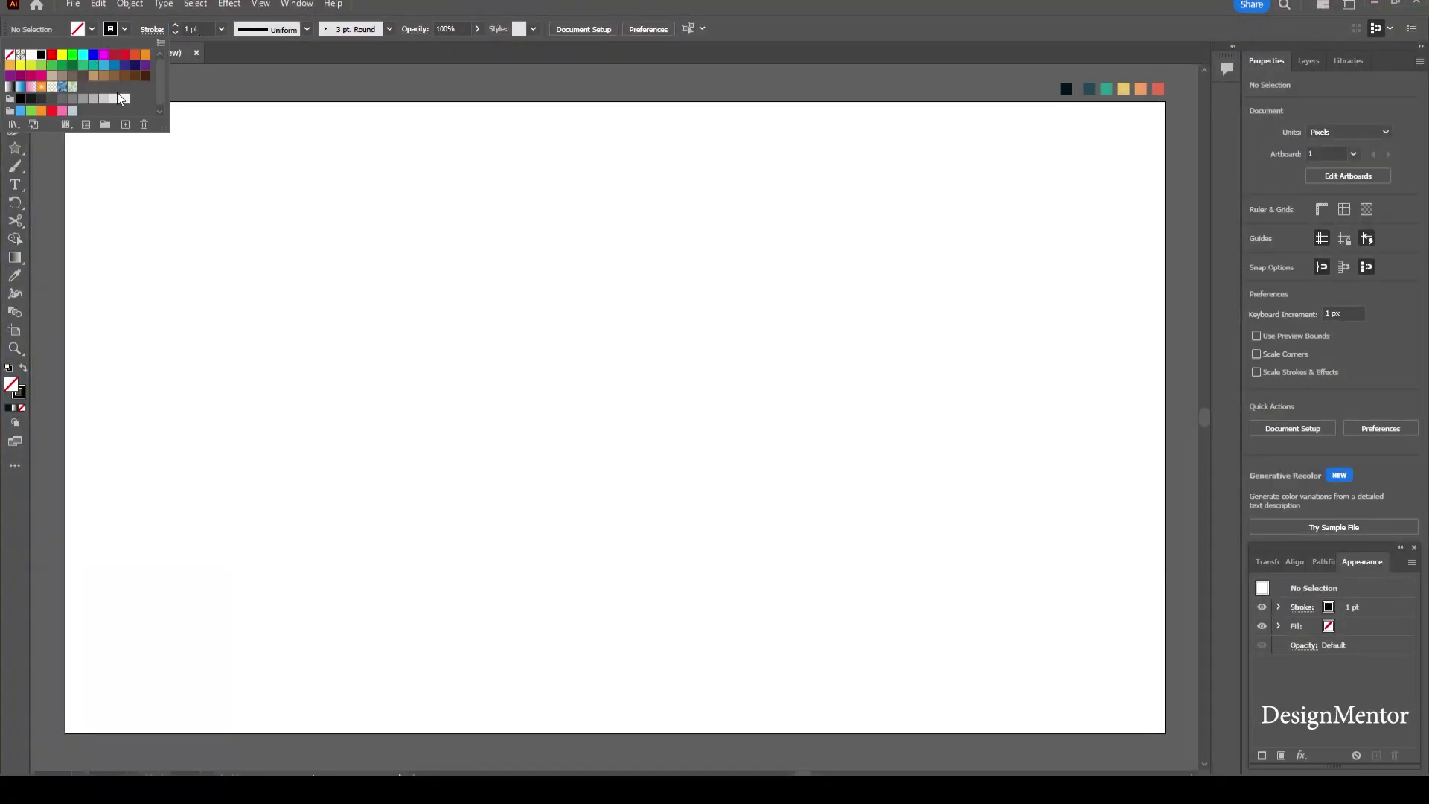
click(13, 150)
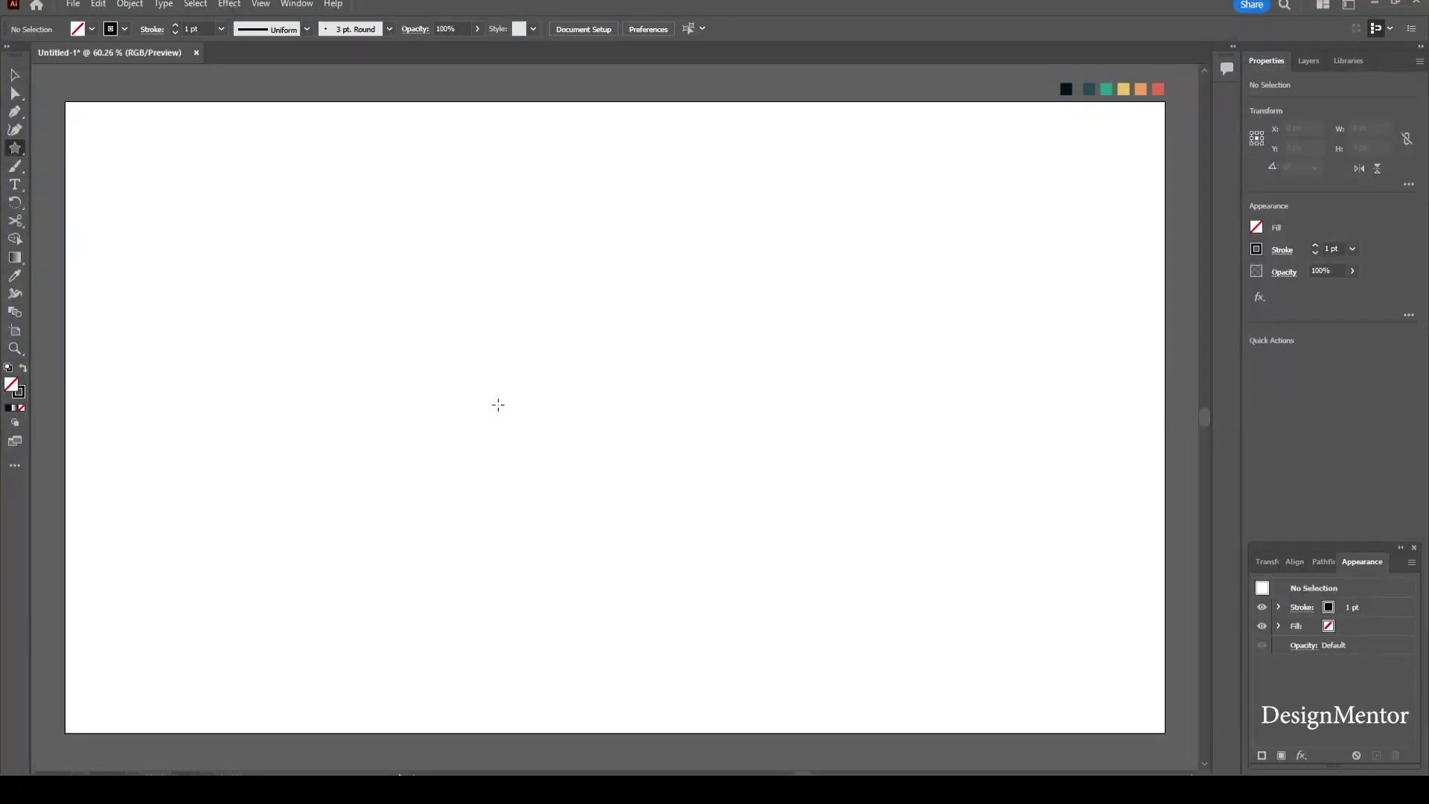
click(498, 404)
click(714, 344)
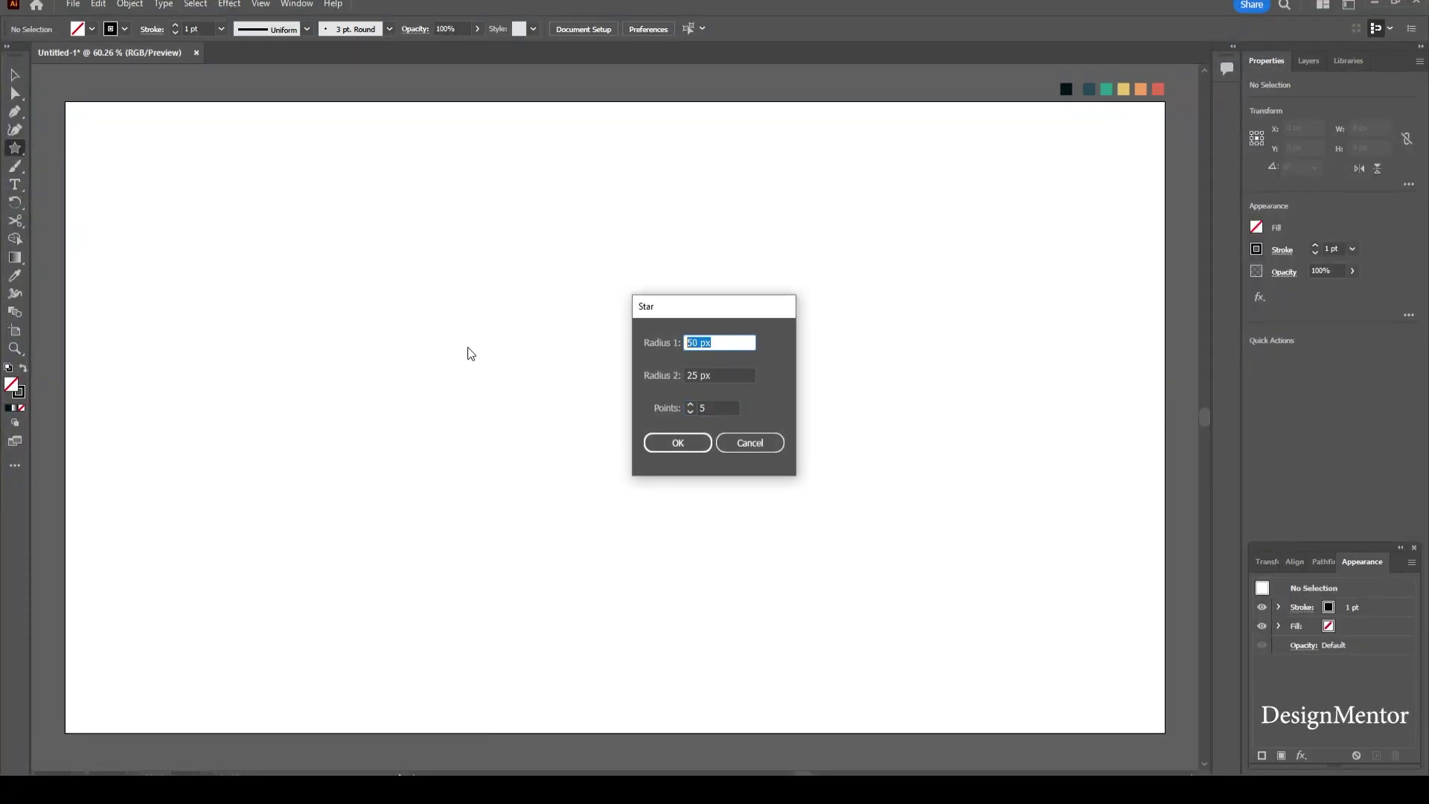
key(Tab)
key(Tab)
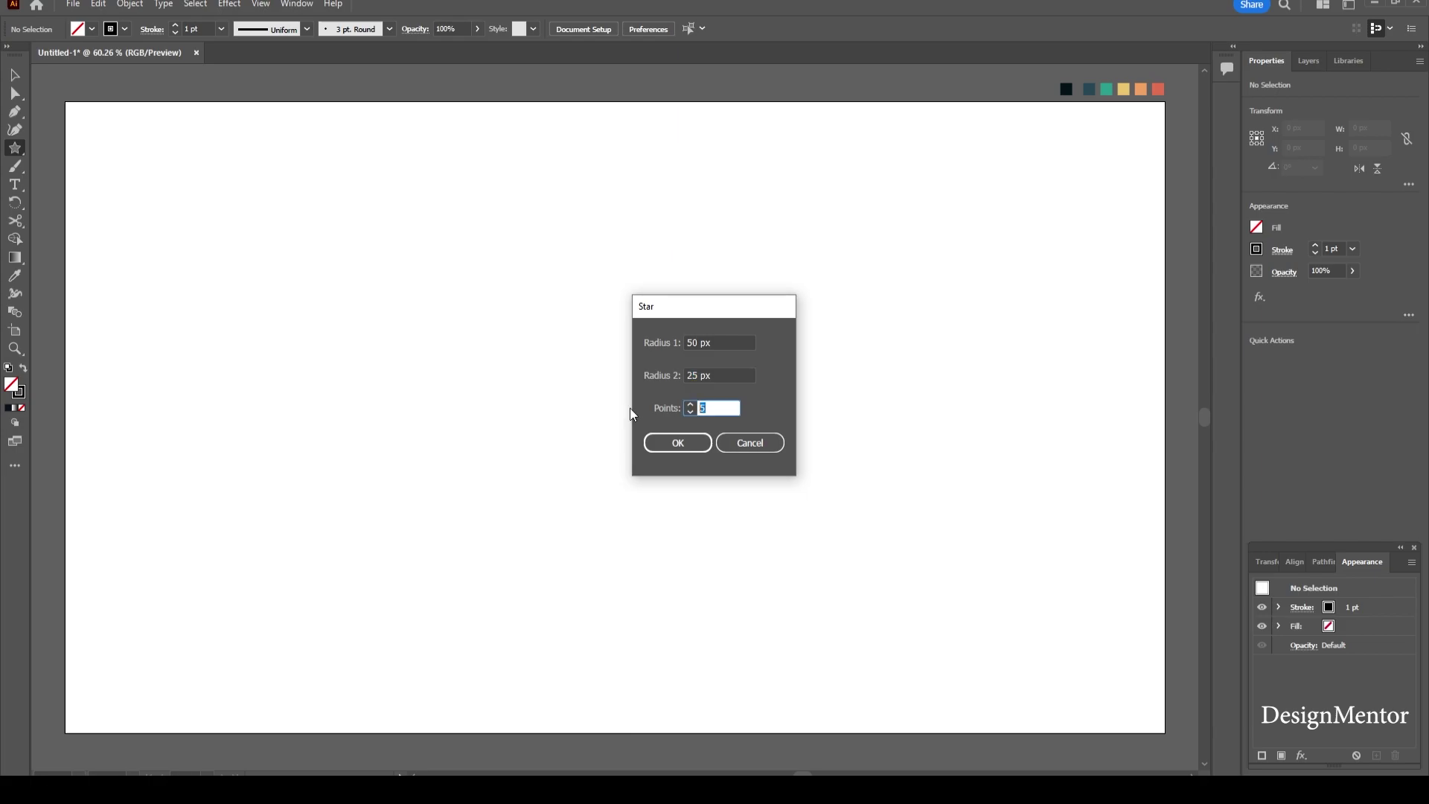
click(675, 440)
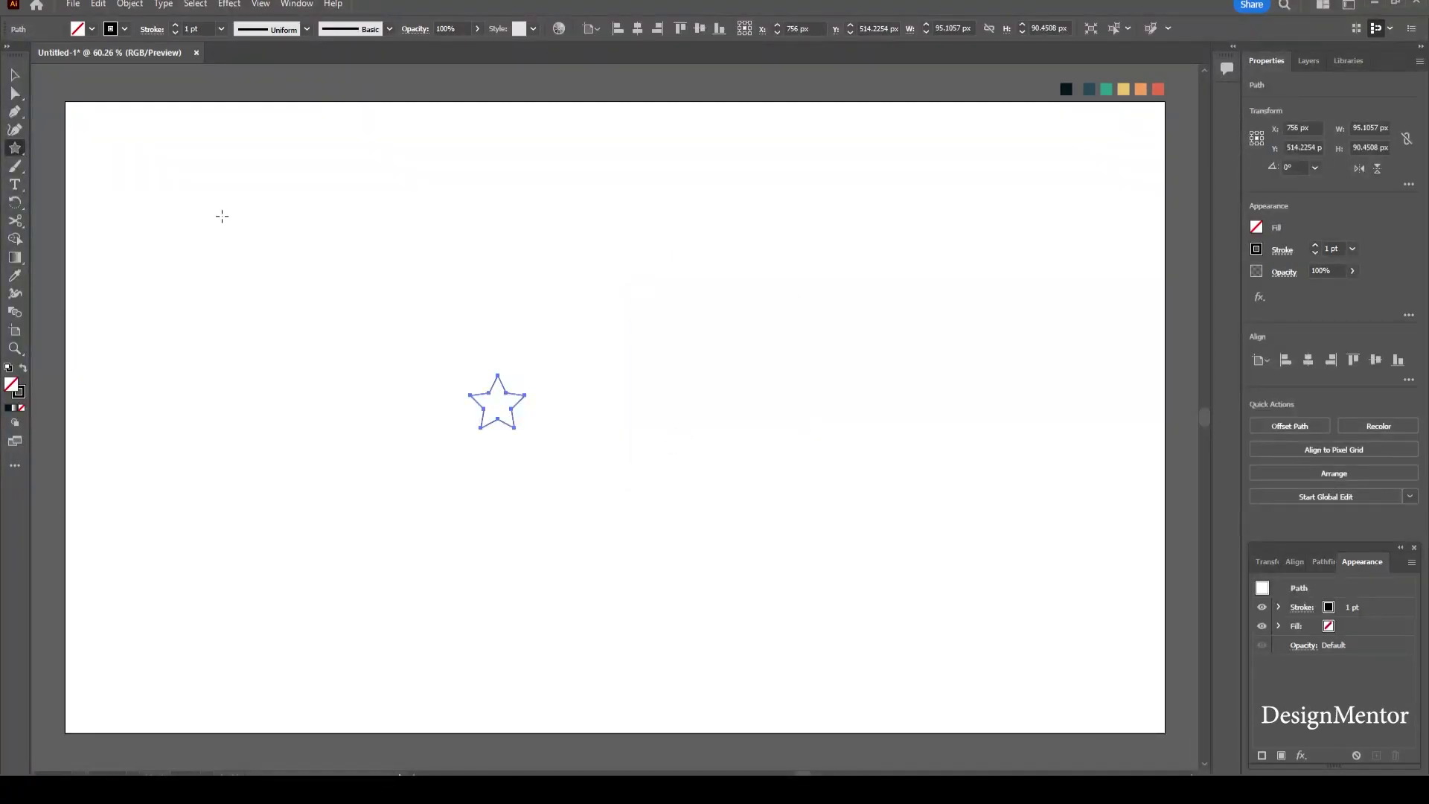
Step: Scale the star proportionally to about 691 × 658 px and centre it horizontally and vertically on the artboard
click(14, 75)
drag(525, 429, 702, 599)
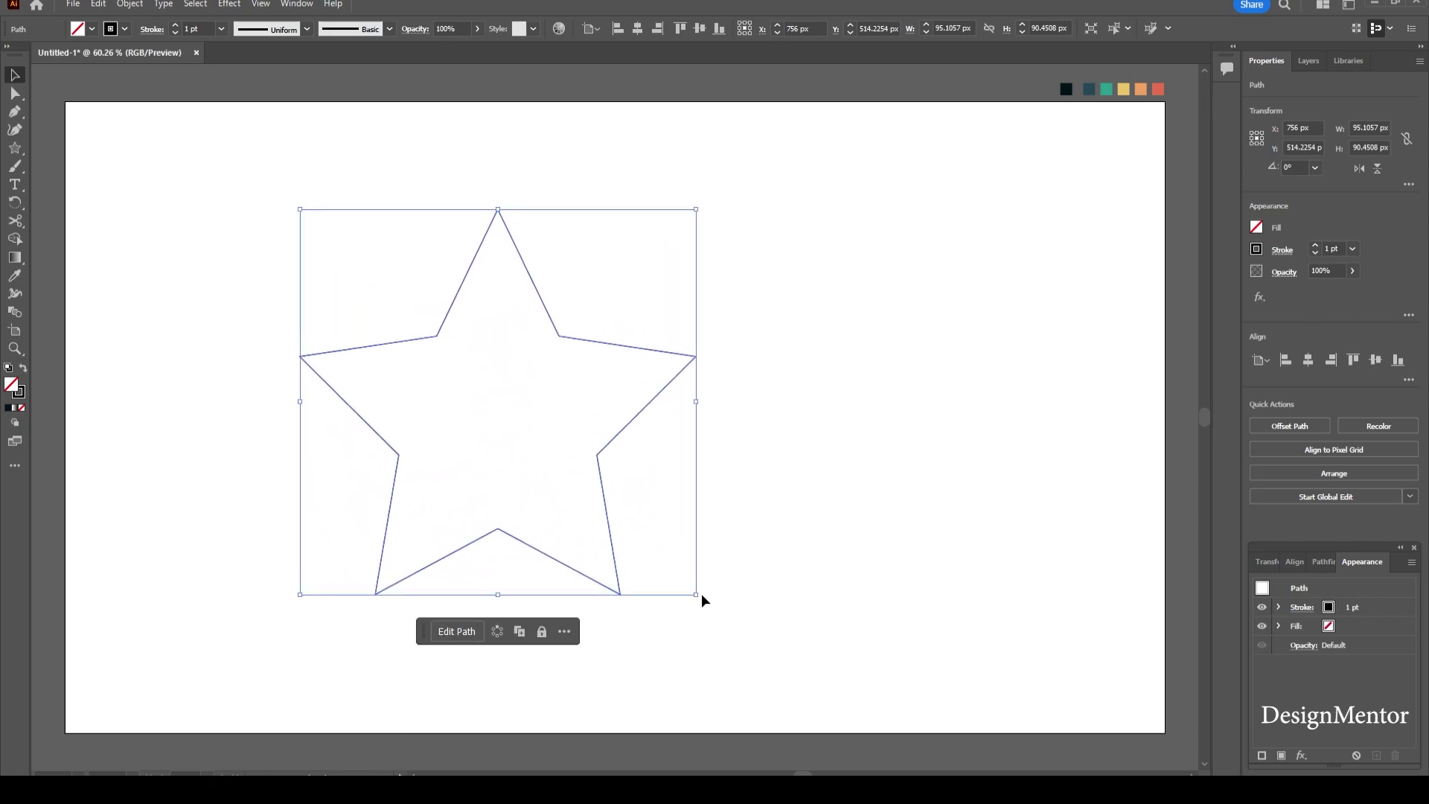
click(1307, 360)
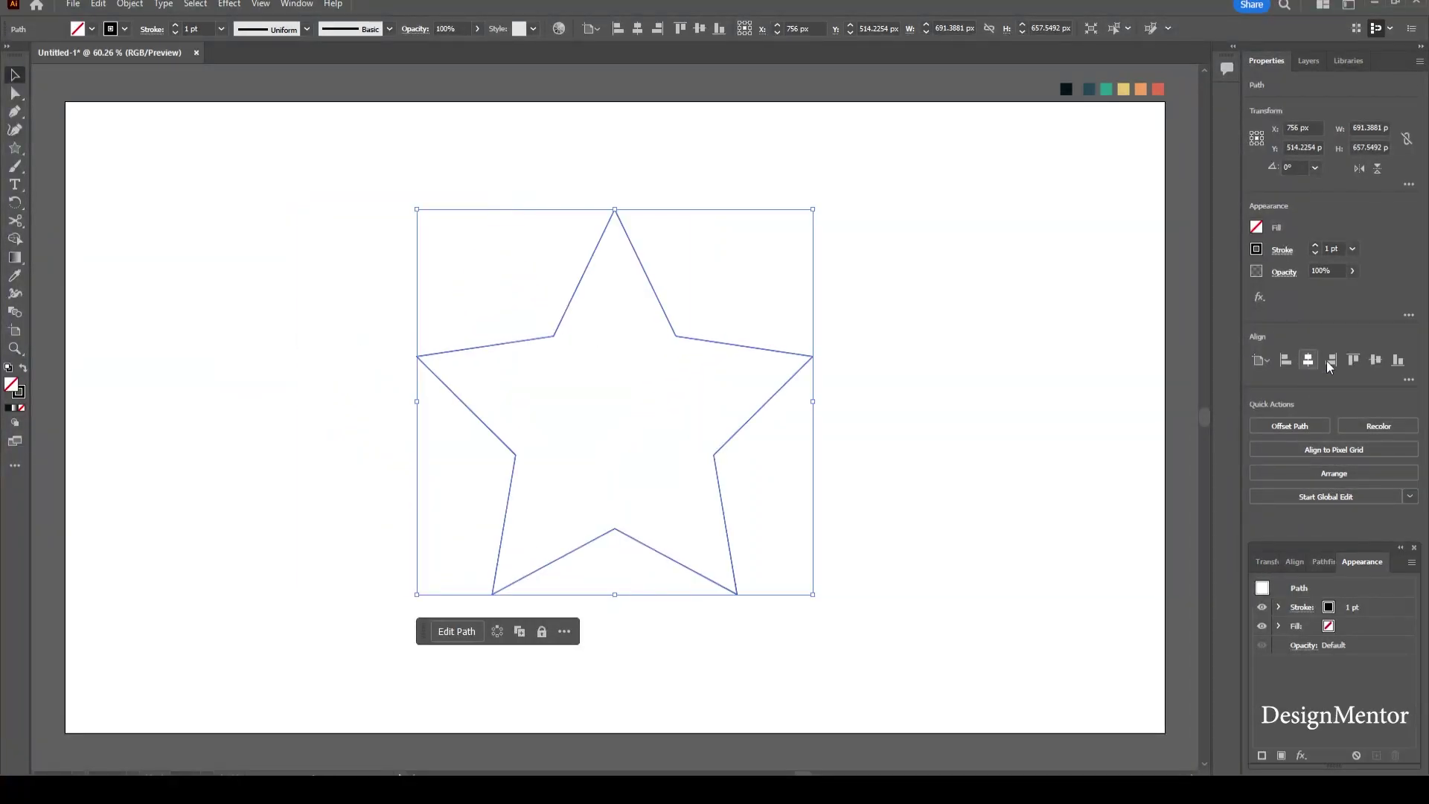
click(1375, 361)
click(152, 182)
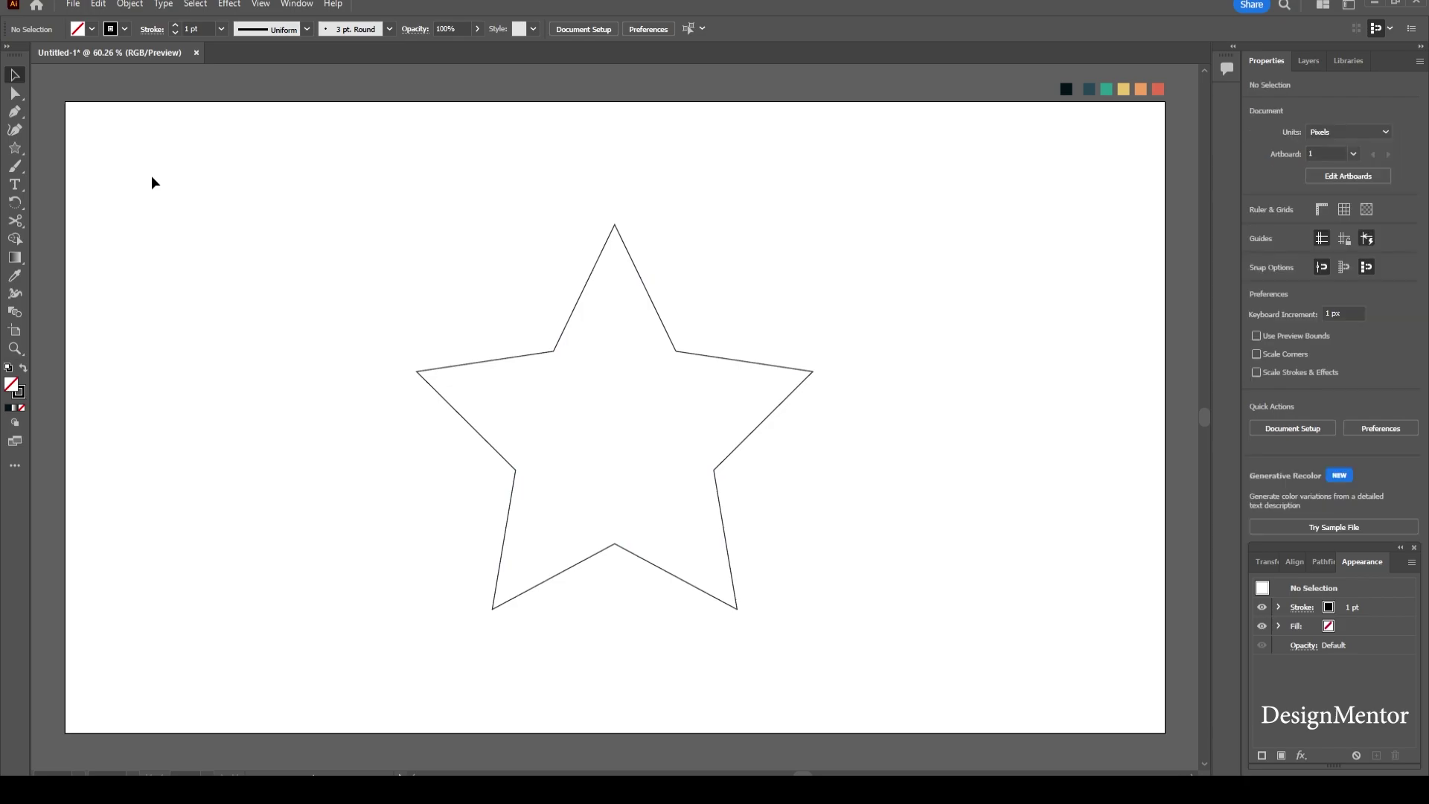
Step: Split the star's outline into separate segments at its corner points with the Scissors tool, then deselect it
click(15, 220)
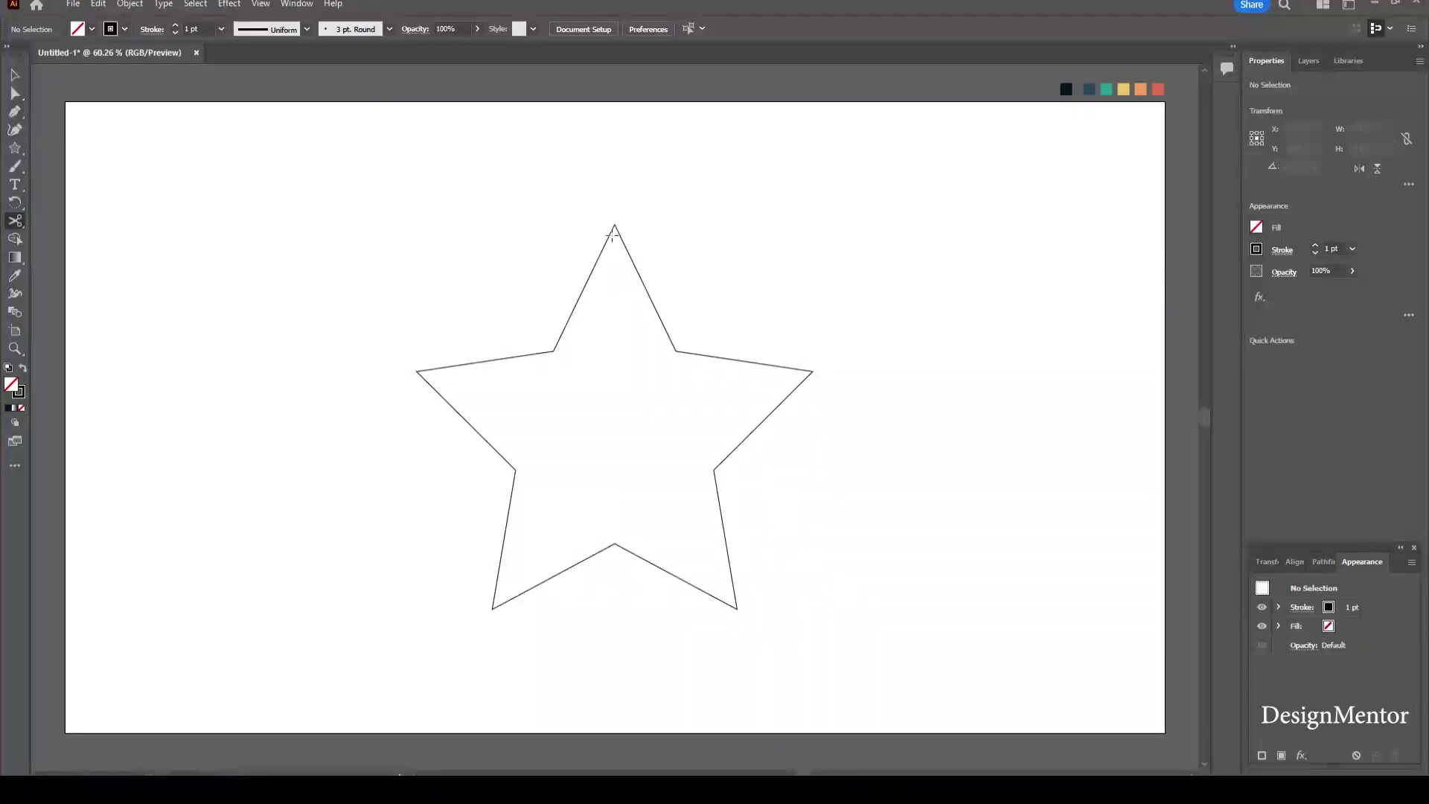
click(614, 224)
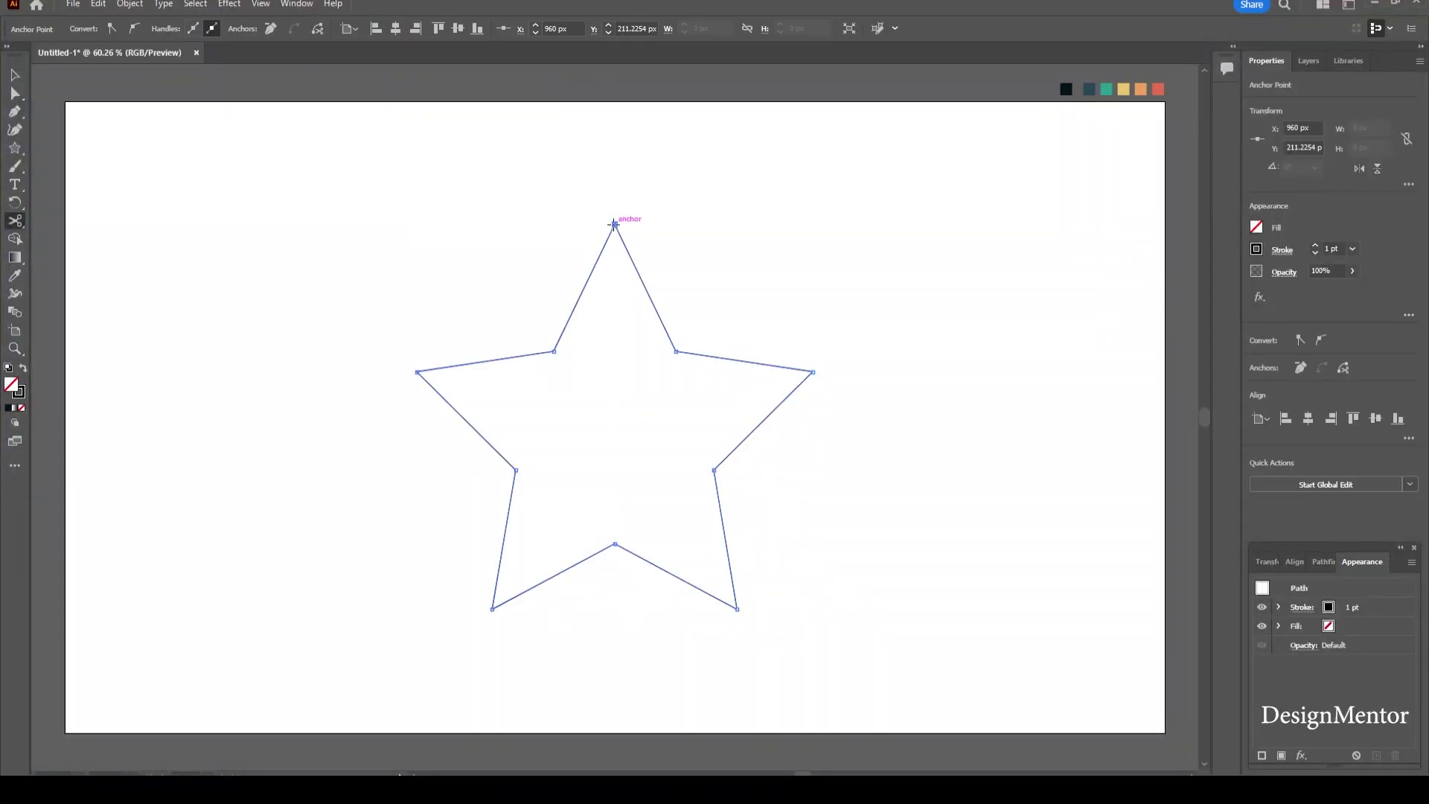
click(676, 351)
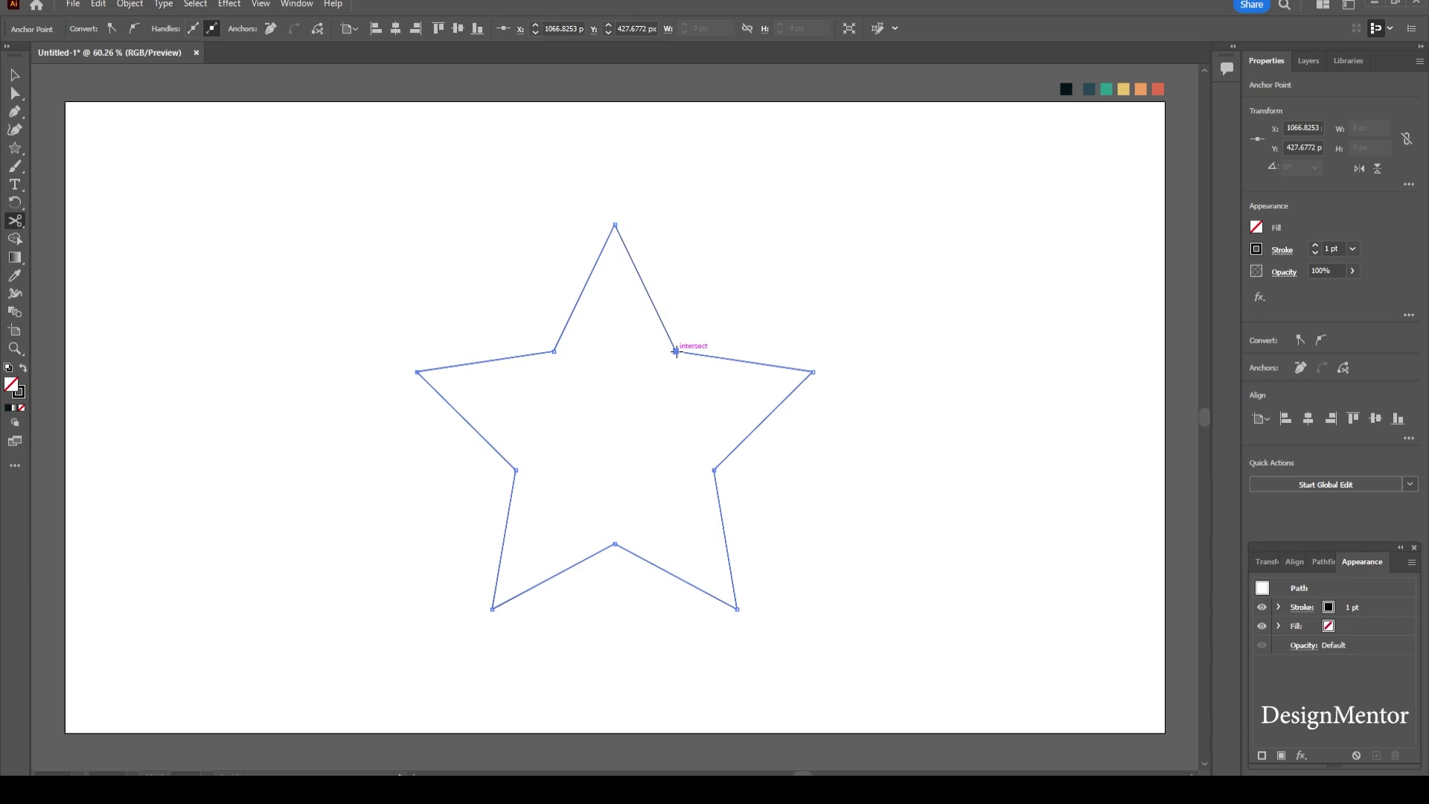
click(812, 372)
click(713, 470)
click(736, 609)
click(640, 558)
click(491, 609)
click(516, 469)
click(417, 372)
key(v)
click(393, 201)
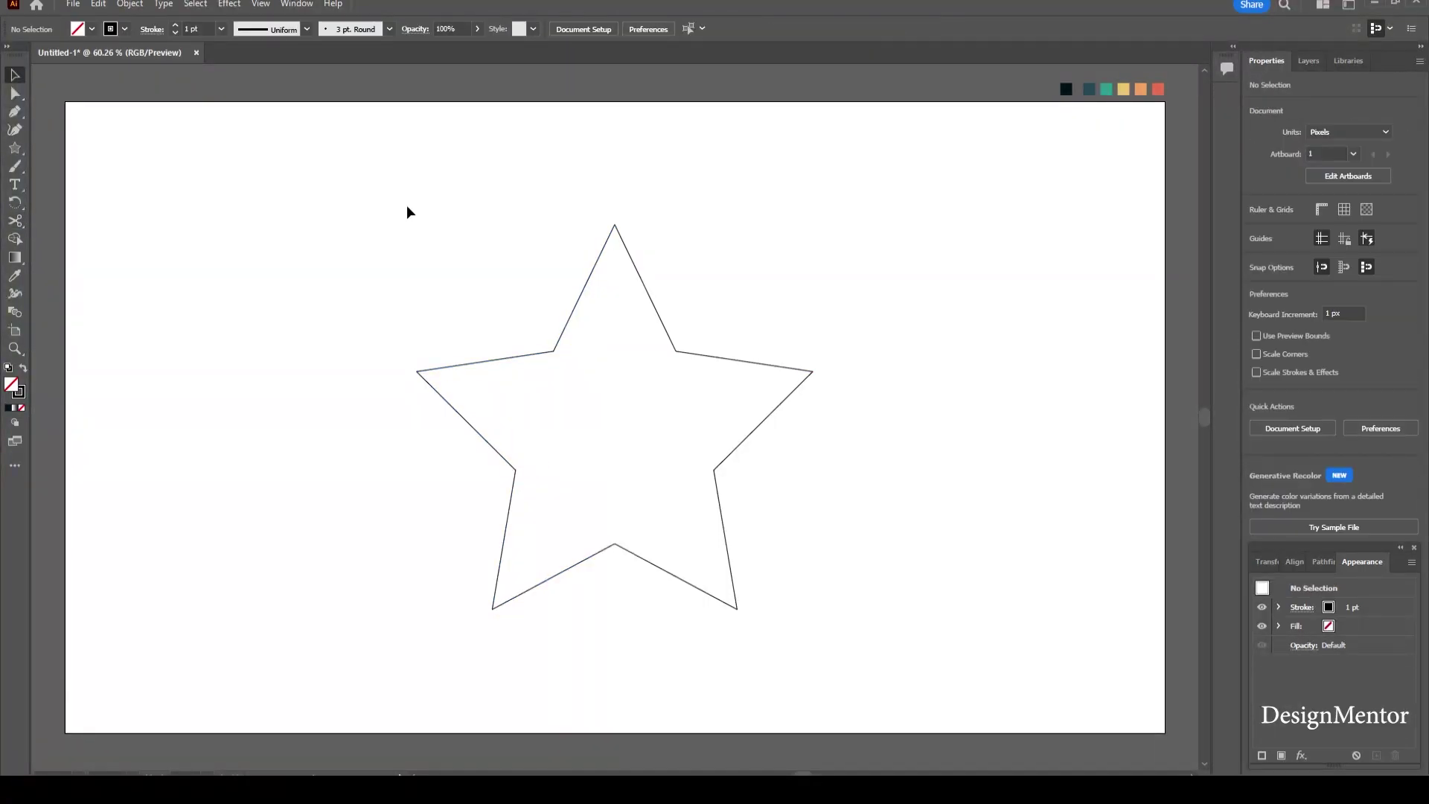
Step: Delete every other segment of the cut star, beginning with the upper-left edge of its top point, leaving five separate lines
drag(588, 298, 587, 298)
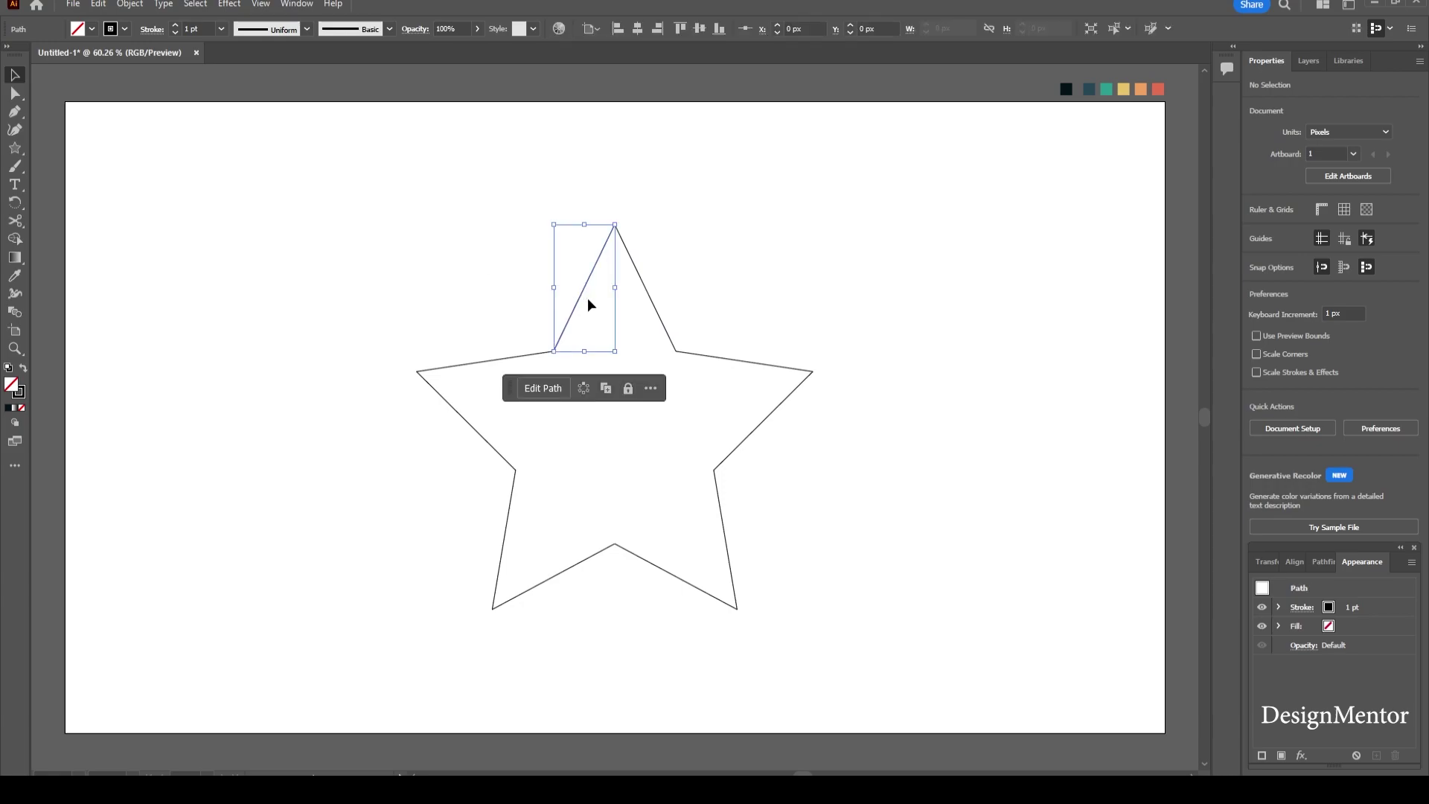
key(Delete)
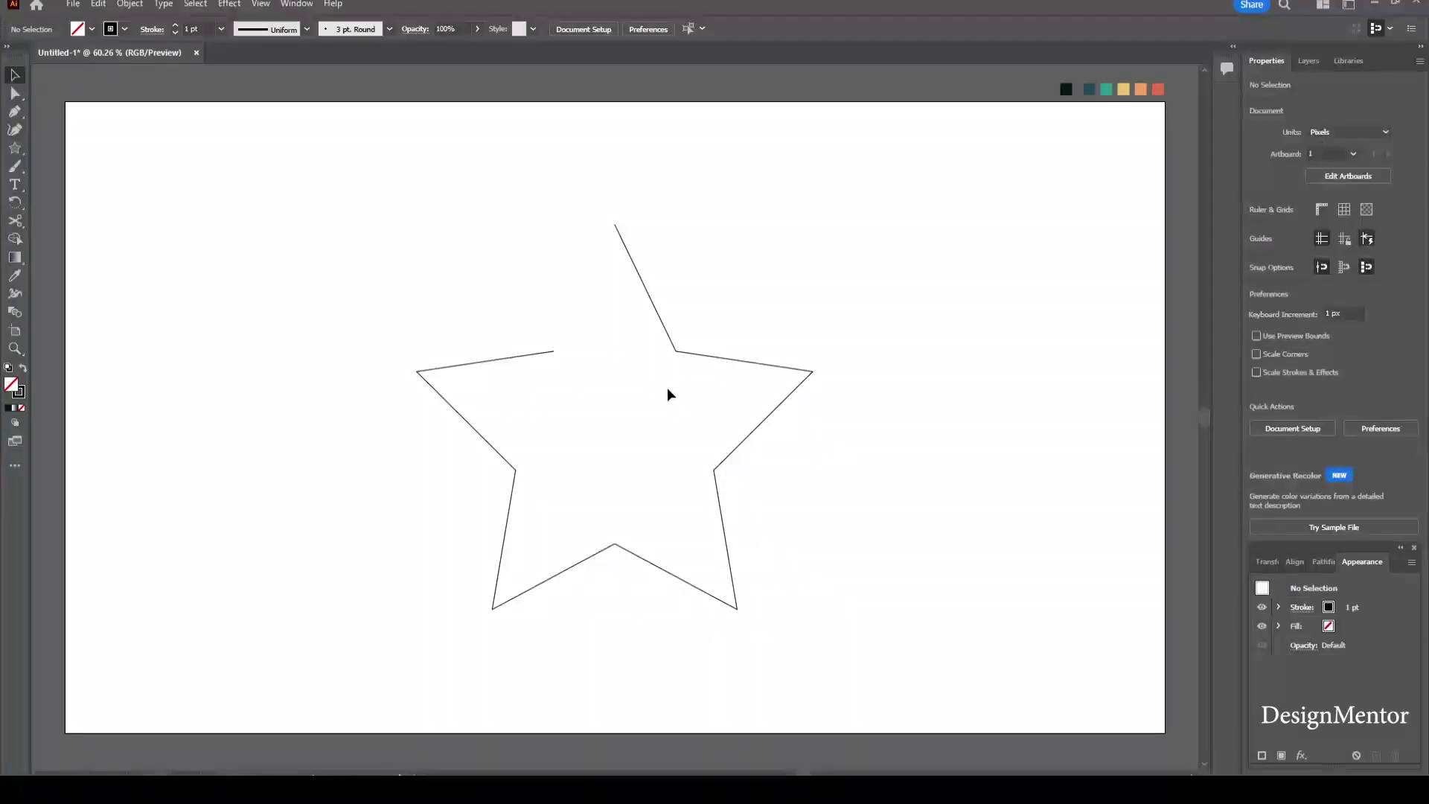
drag(722, 327, 730, 363)
key(Delete)
drag(760, 510, 698, 529)
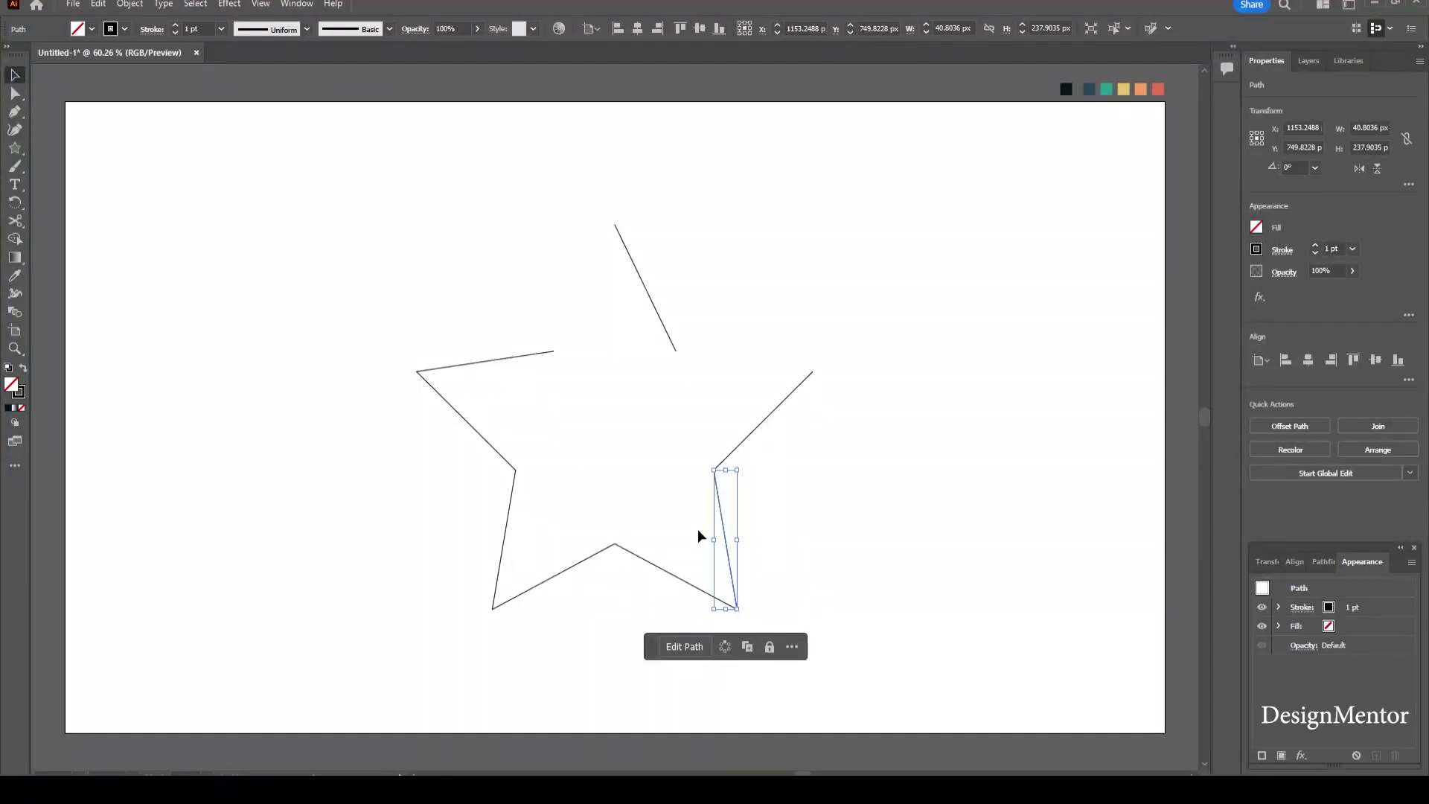
key(Delete)
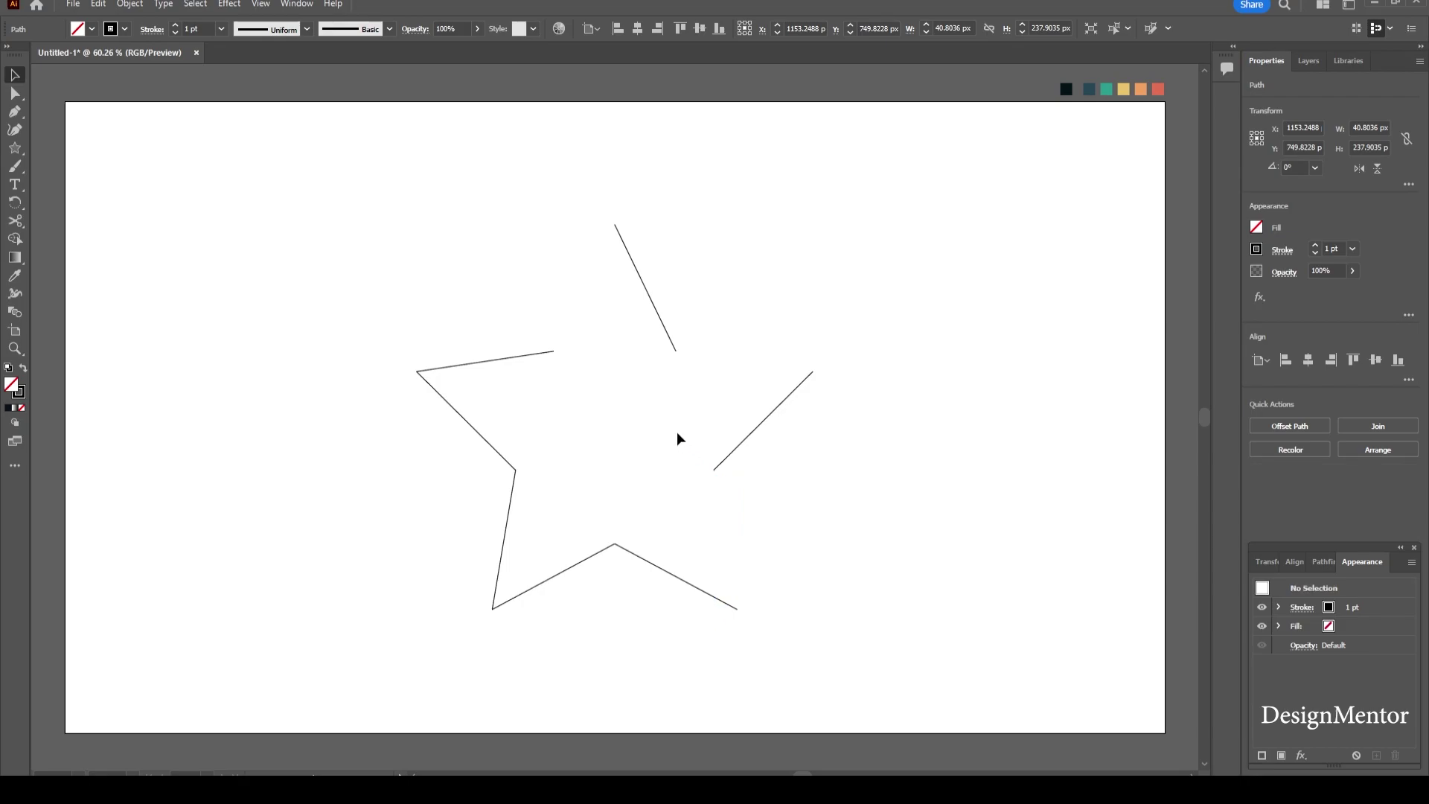
drag(543, 548, 571, 587)
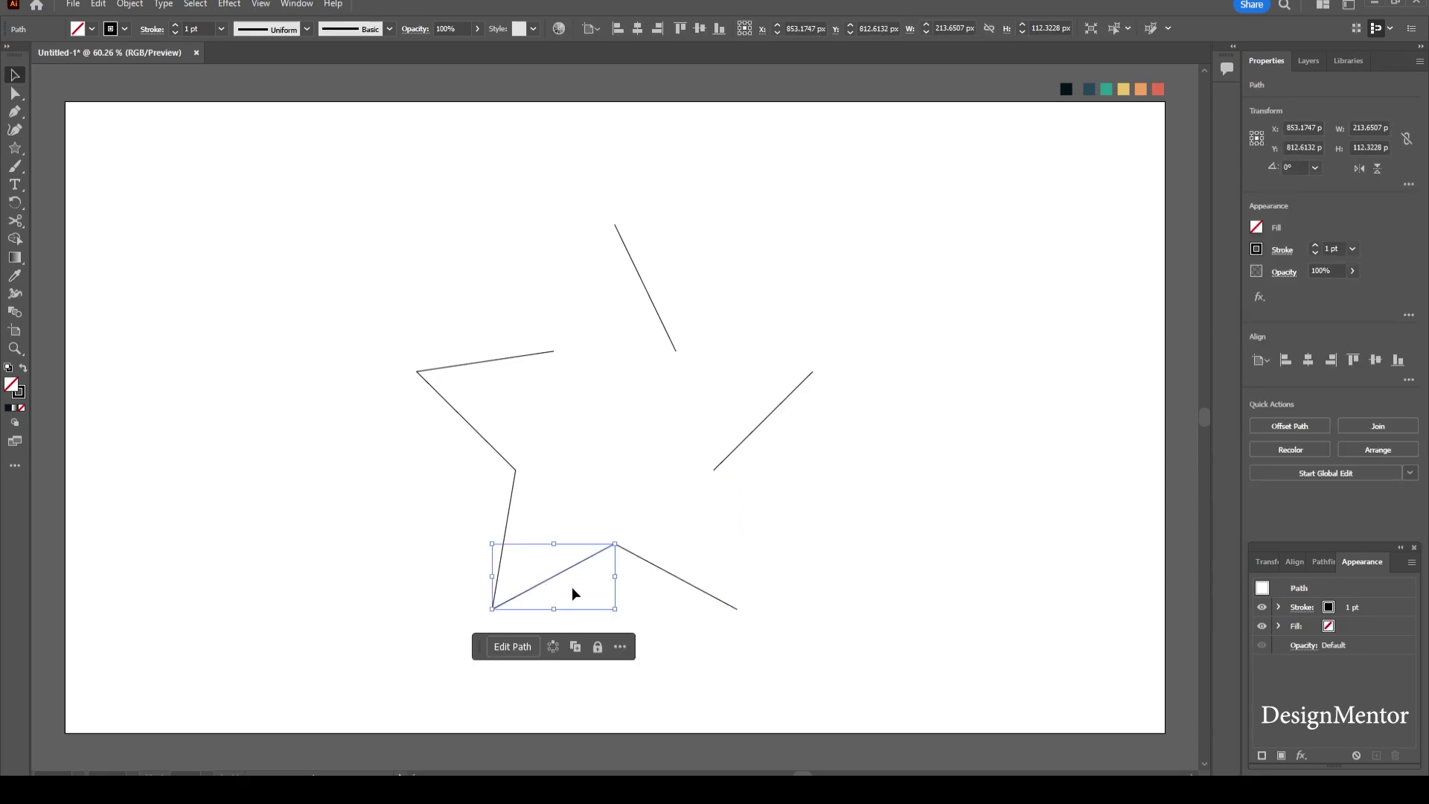
key(Delete)
drag(443, 414, 426, 386)
key(Delete)
Step: Set the stroke weight of all five remaining lines to 40 pt
drag(413, 199, 815, 612)
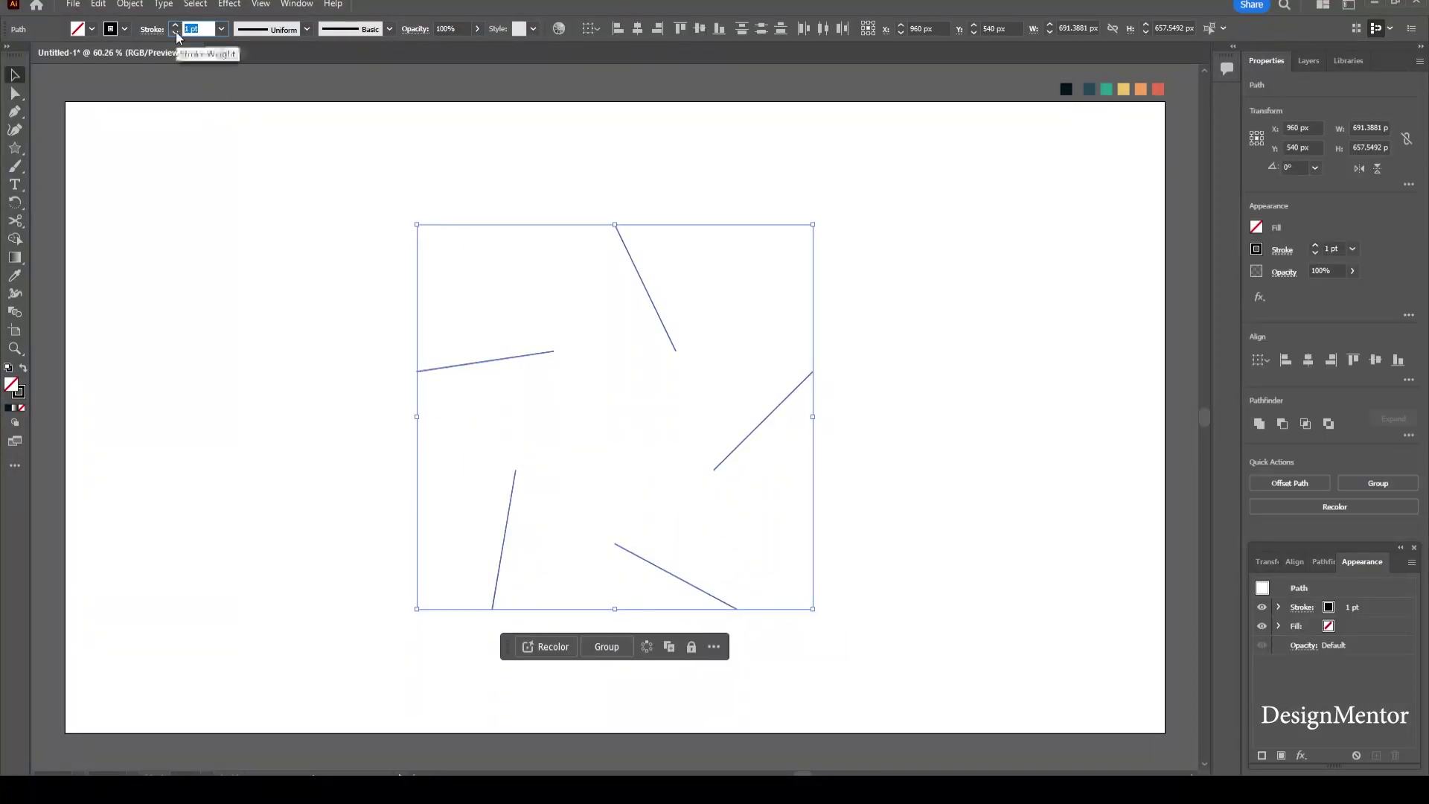
text(40)
key(Return)
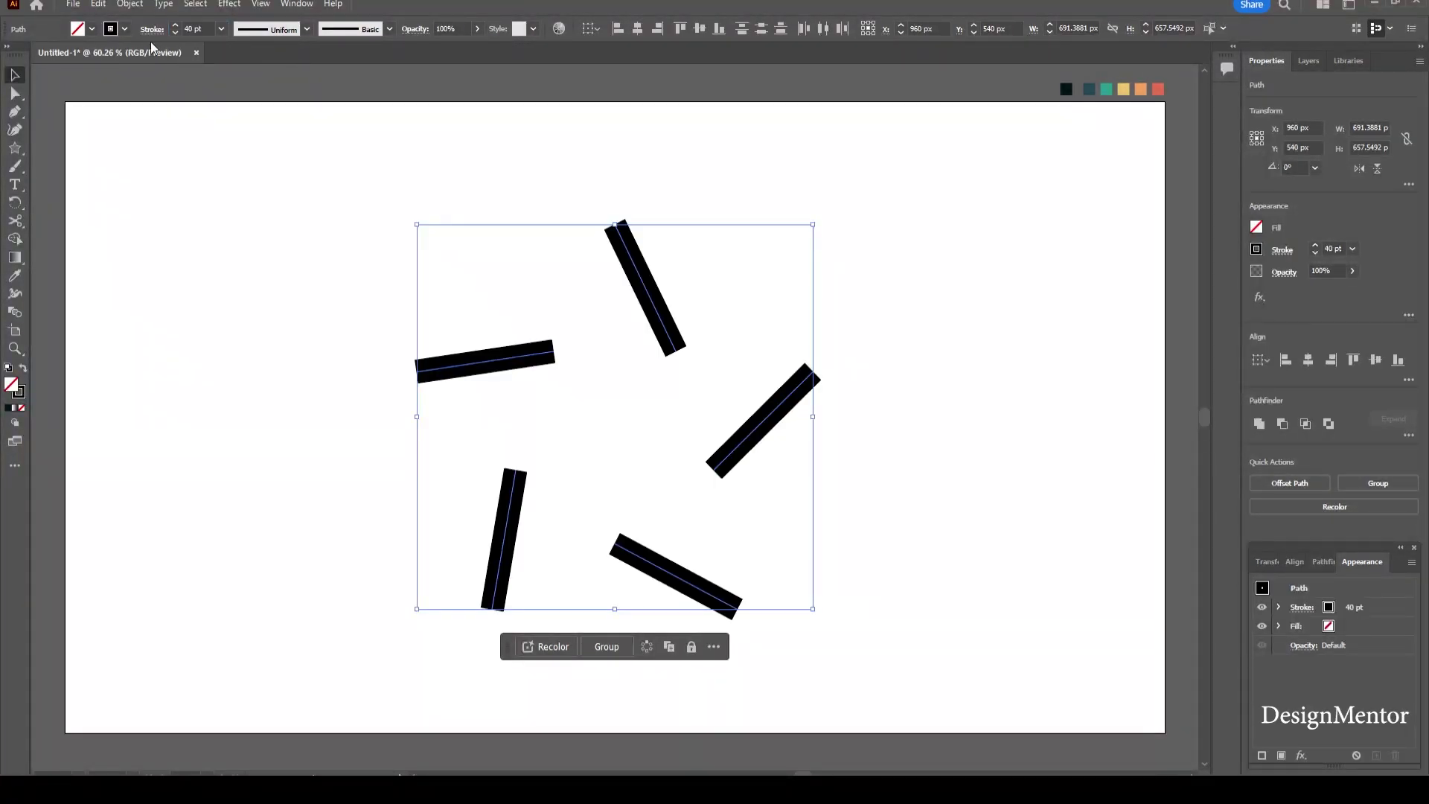
Step: Apply the triangular width profile to the five lines so they taper from their outer ends to a point
click(152, 29)
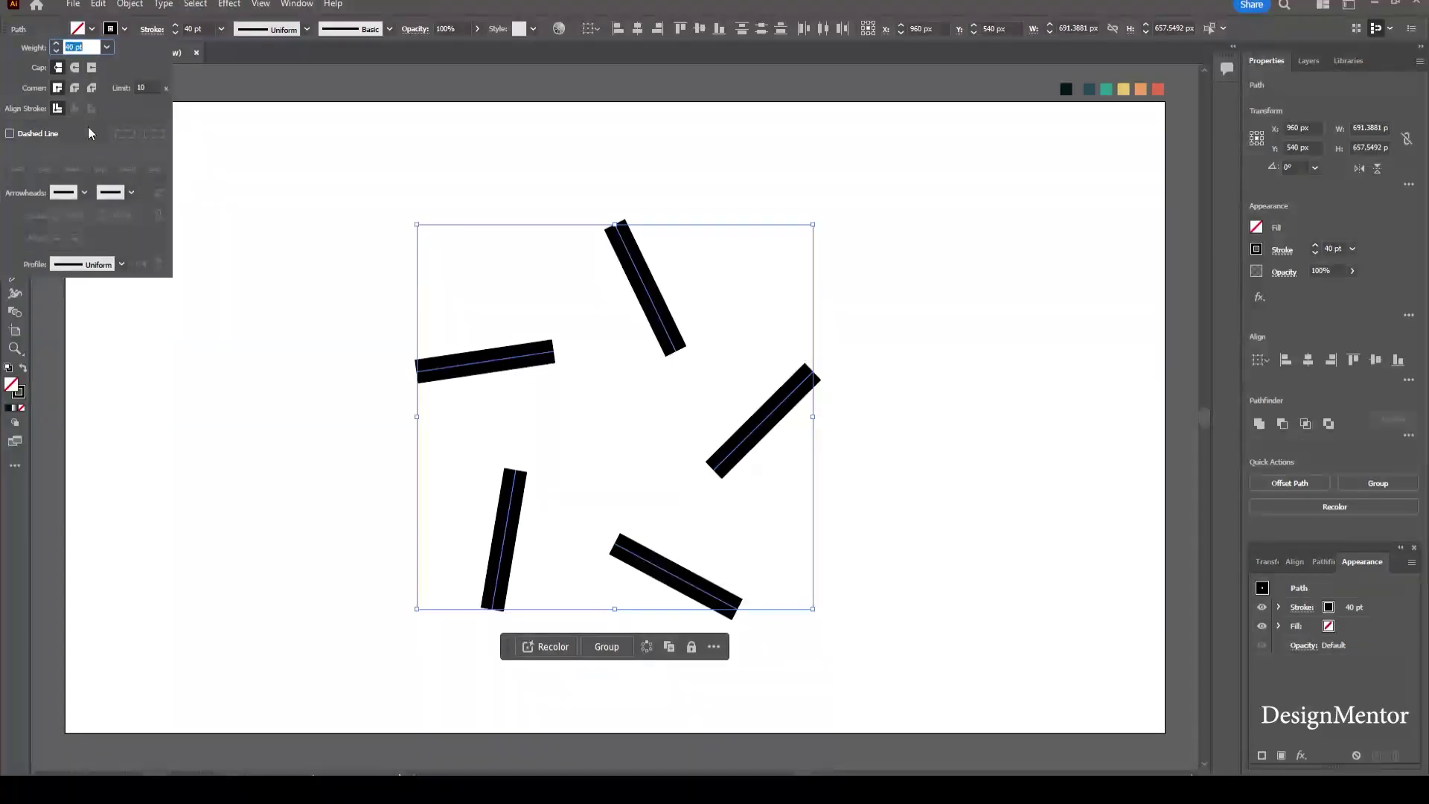
click(66, 266)
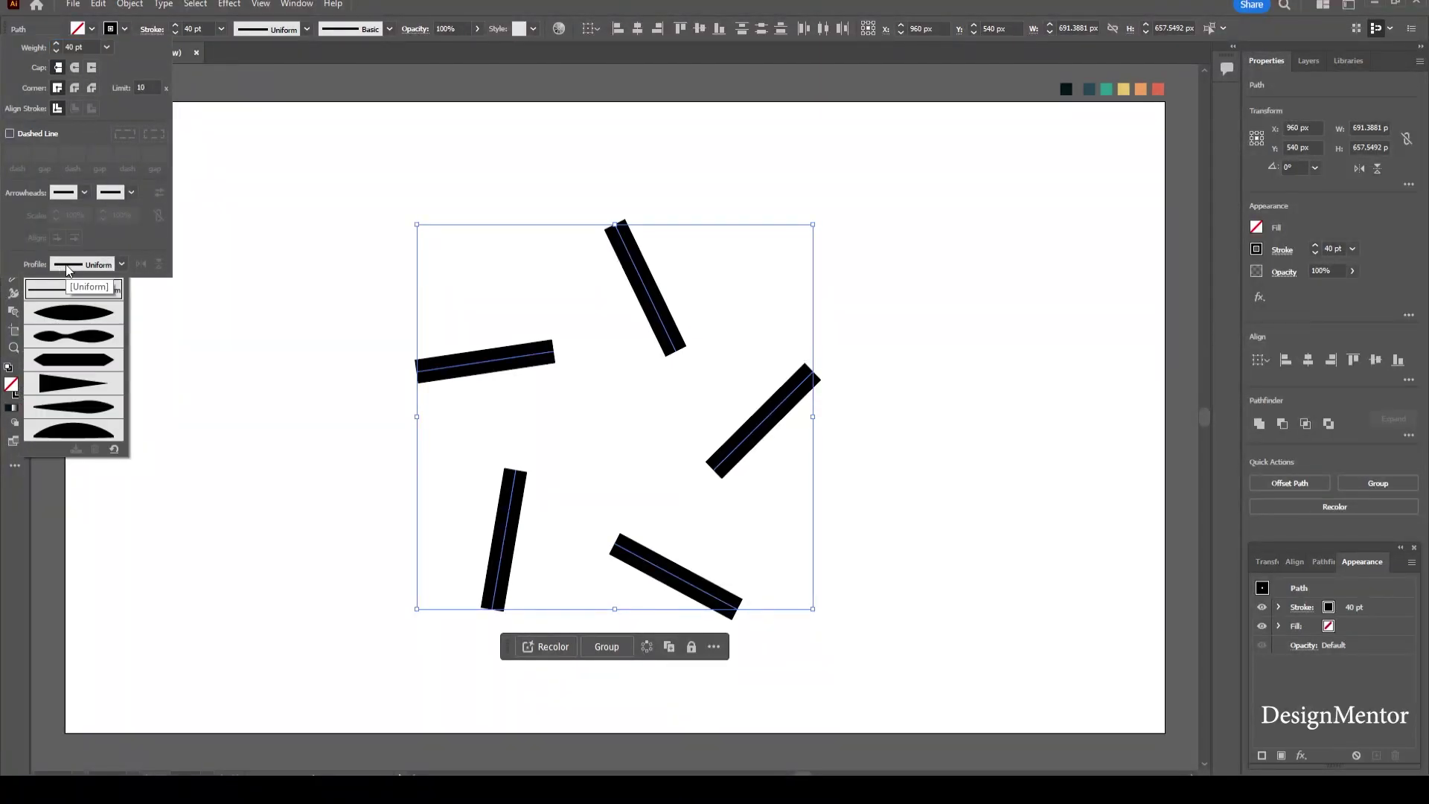
click(73, 316)
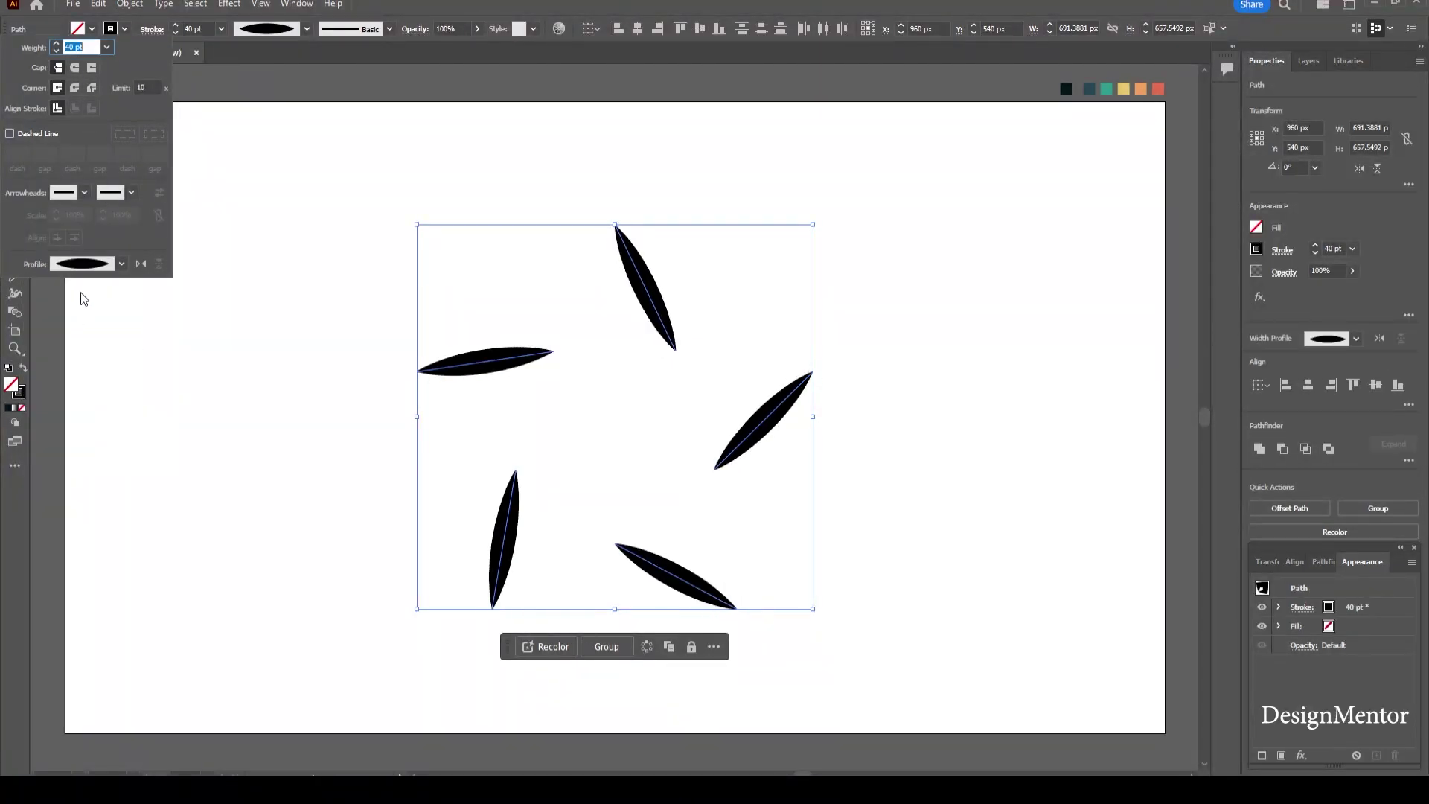
click(84, 268)
click(84, 383)
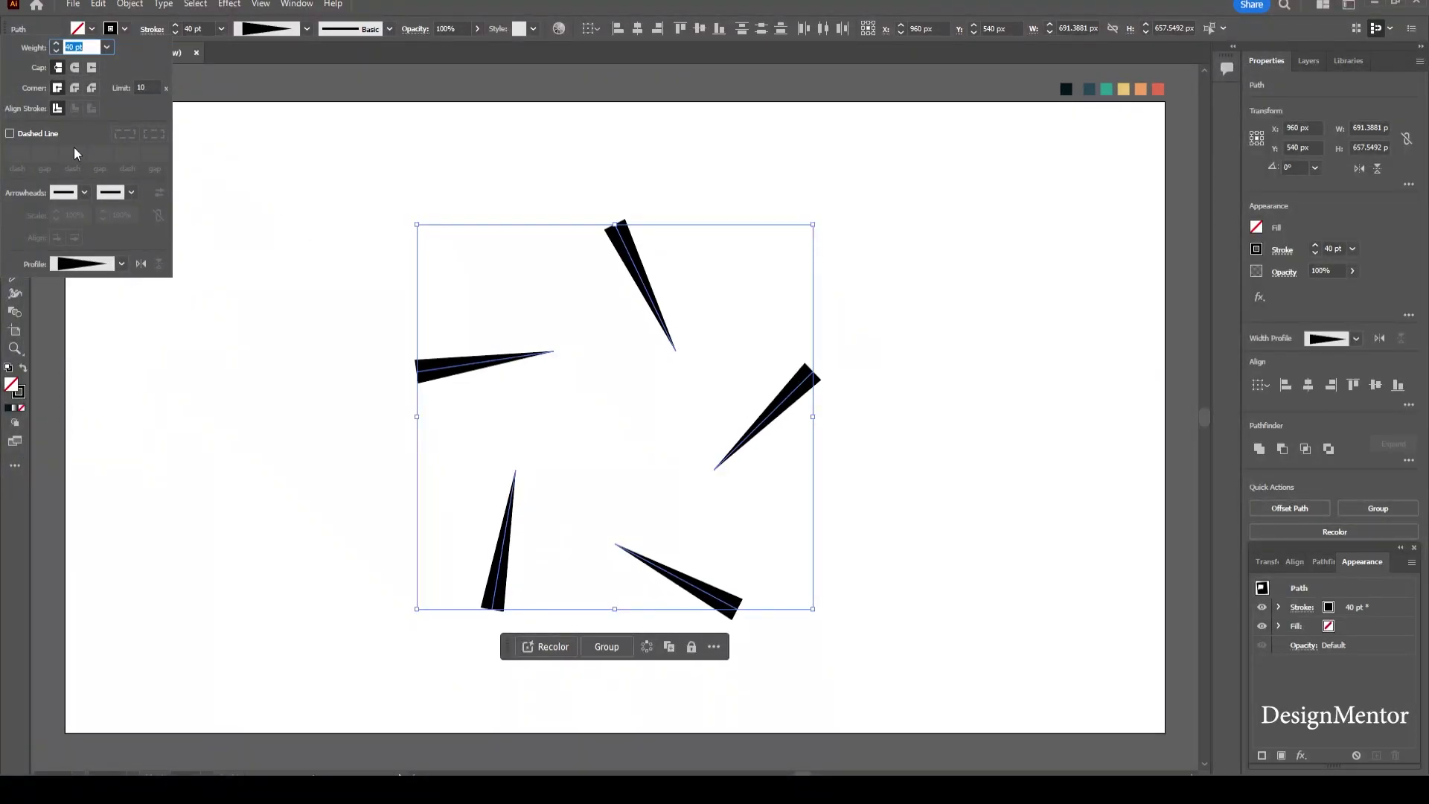
Step: Make the lines dashed with a 0 pt dash, 60 pt gap, round caps and round corner joins, then deselect them
click(10, 133)
click(46, 154)
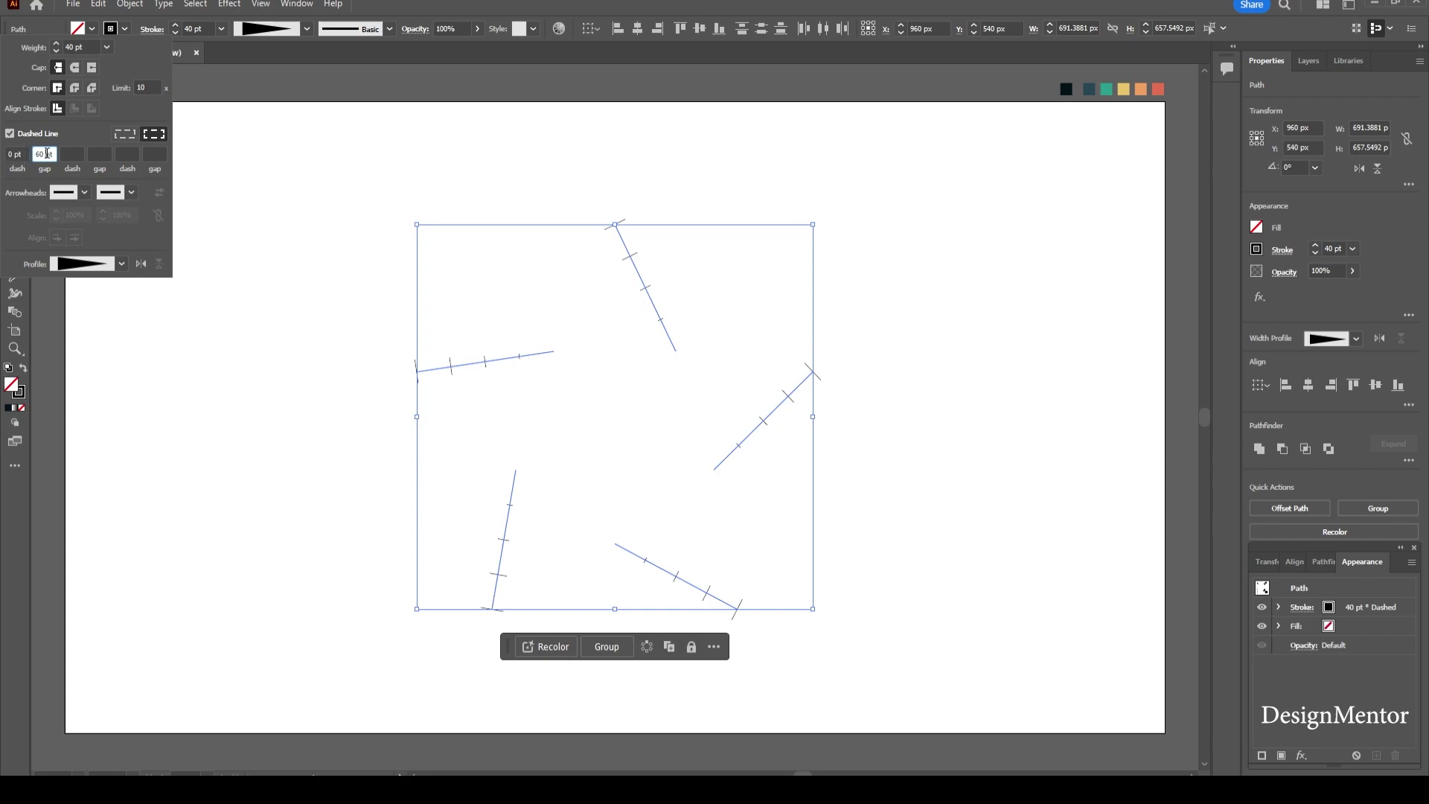
click(74, 67)
click(77, 89)
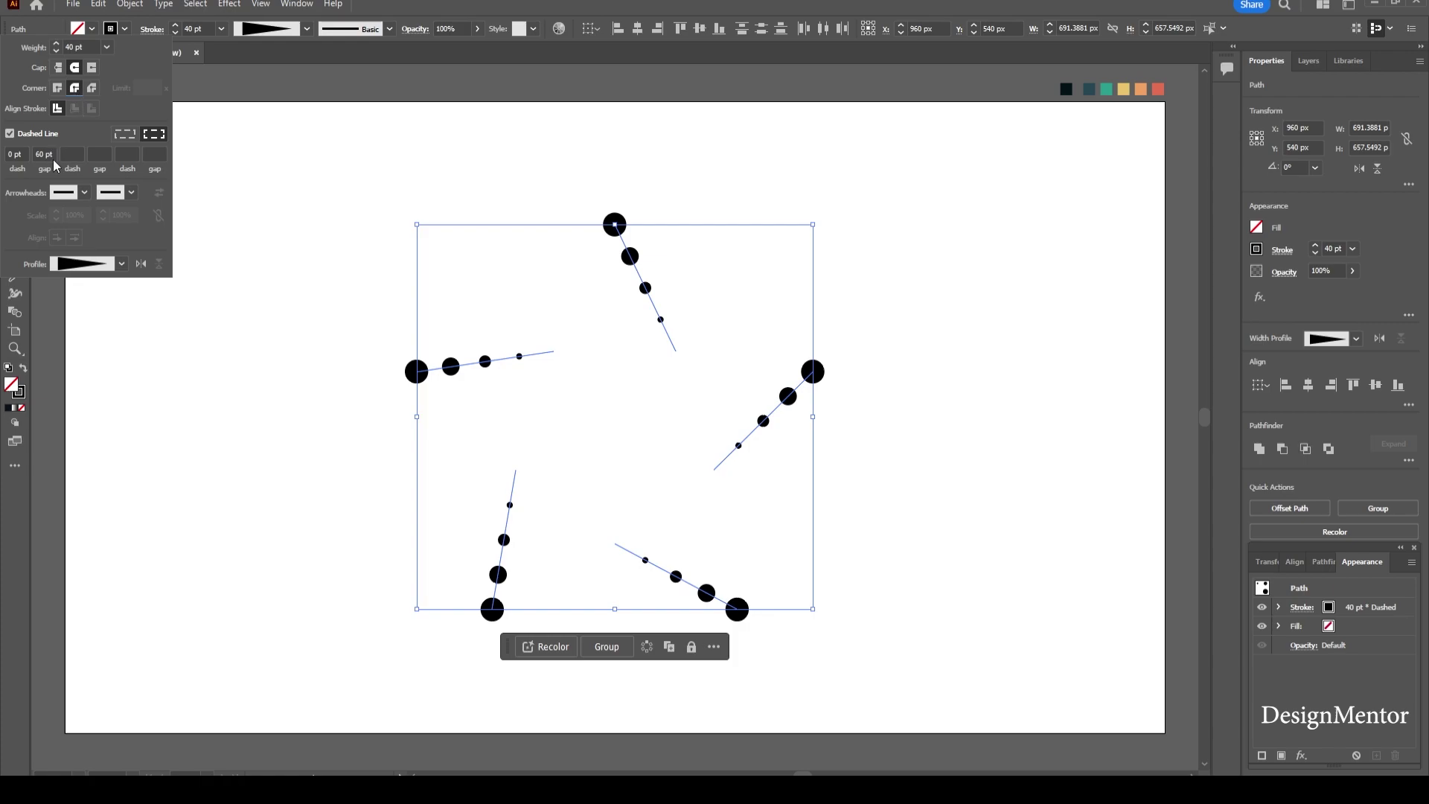
click(254, 85)
click(299, 184)
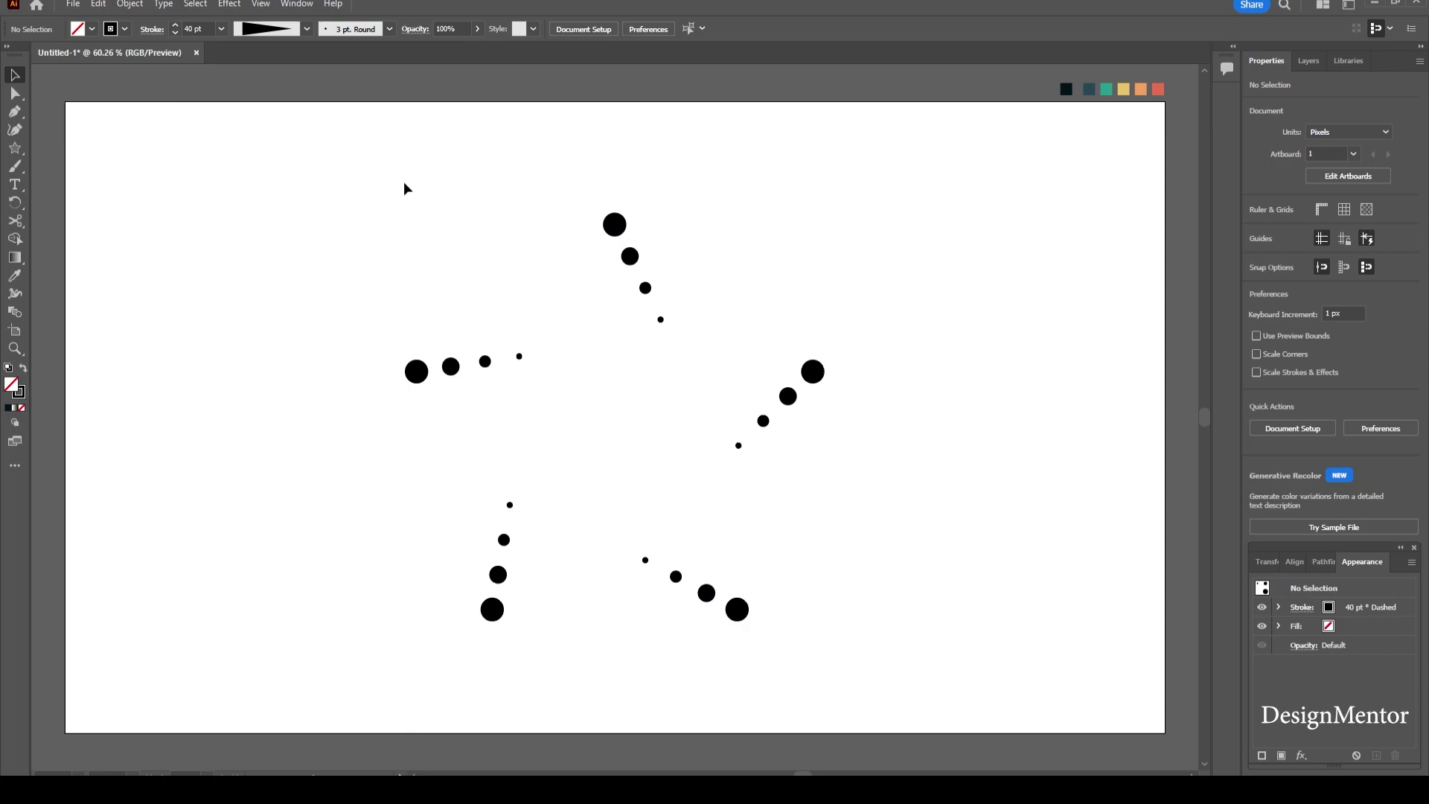
Step: Expand the appearance of all five dotted lines into filled shapes and deselect them
drag(405, 195, 901, 622)
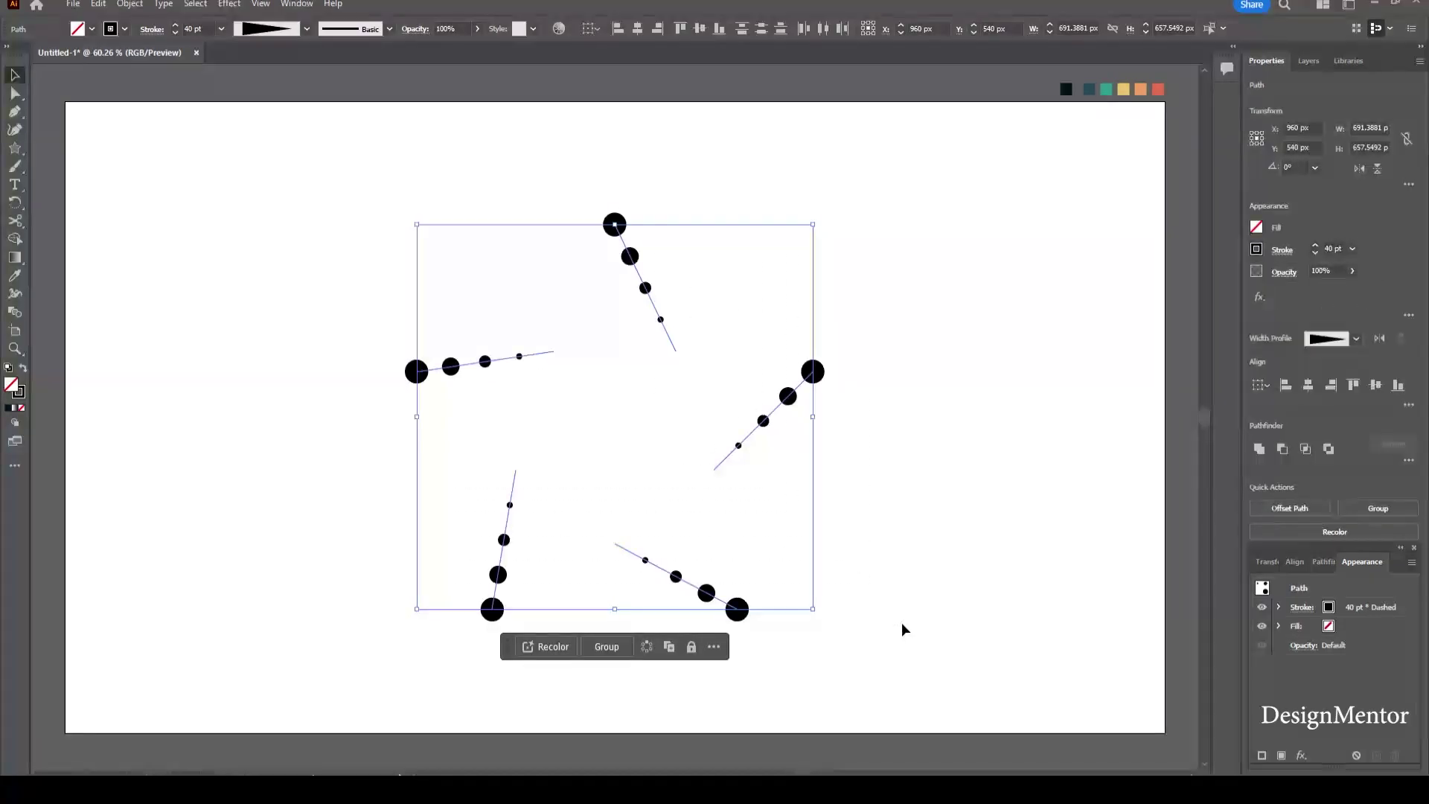
click(130, 5)
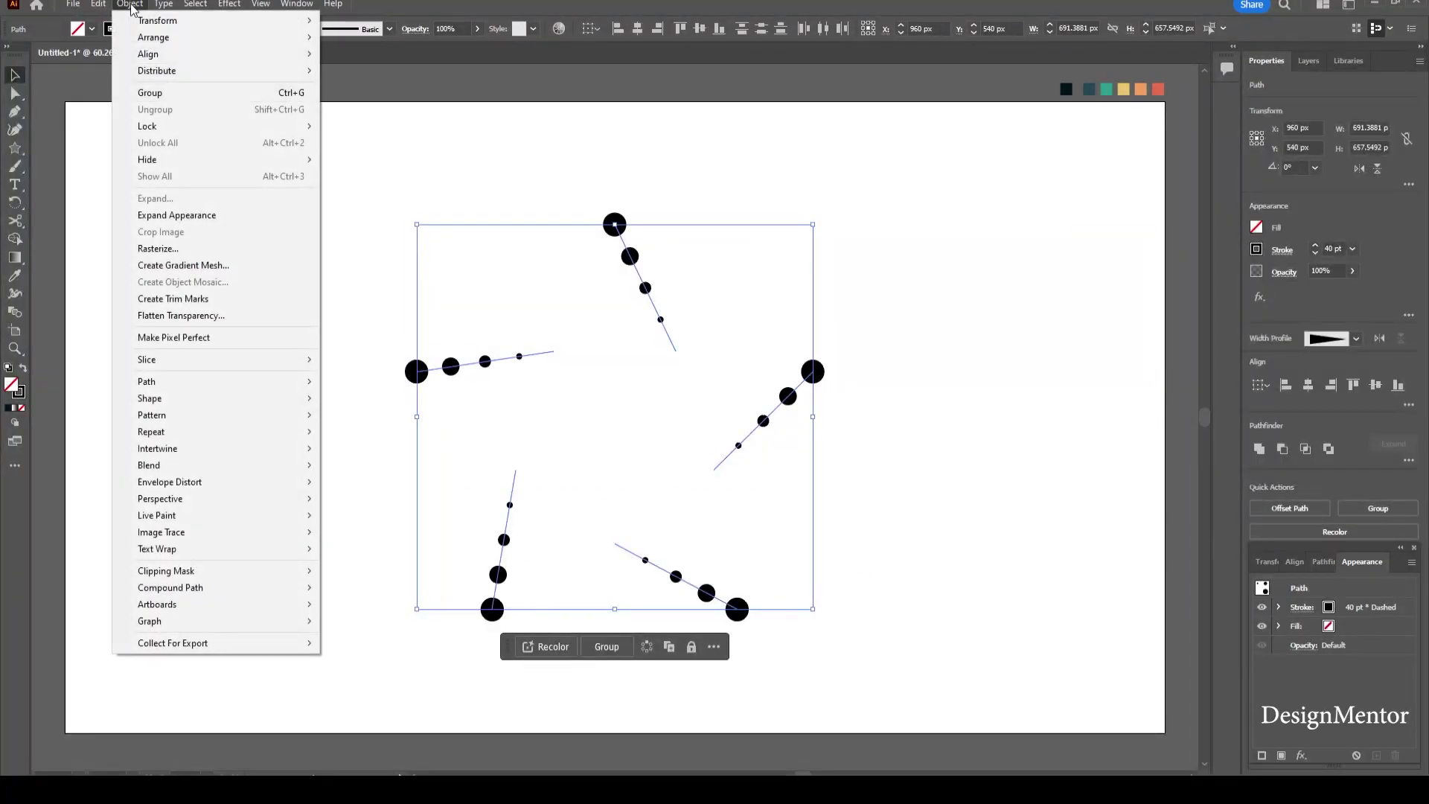
click(176, 215)
click(124, 4)
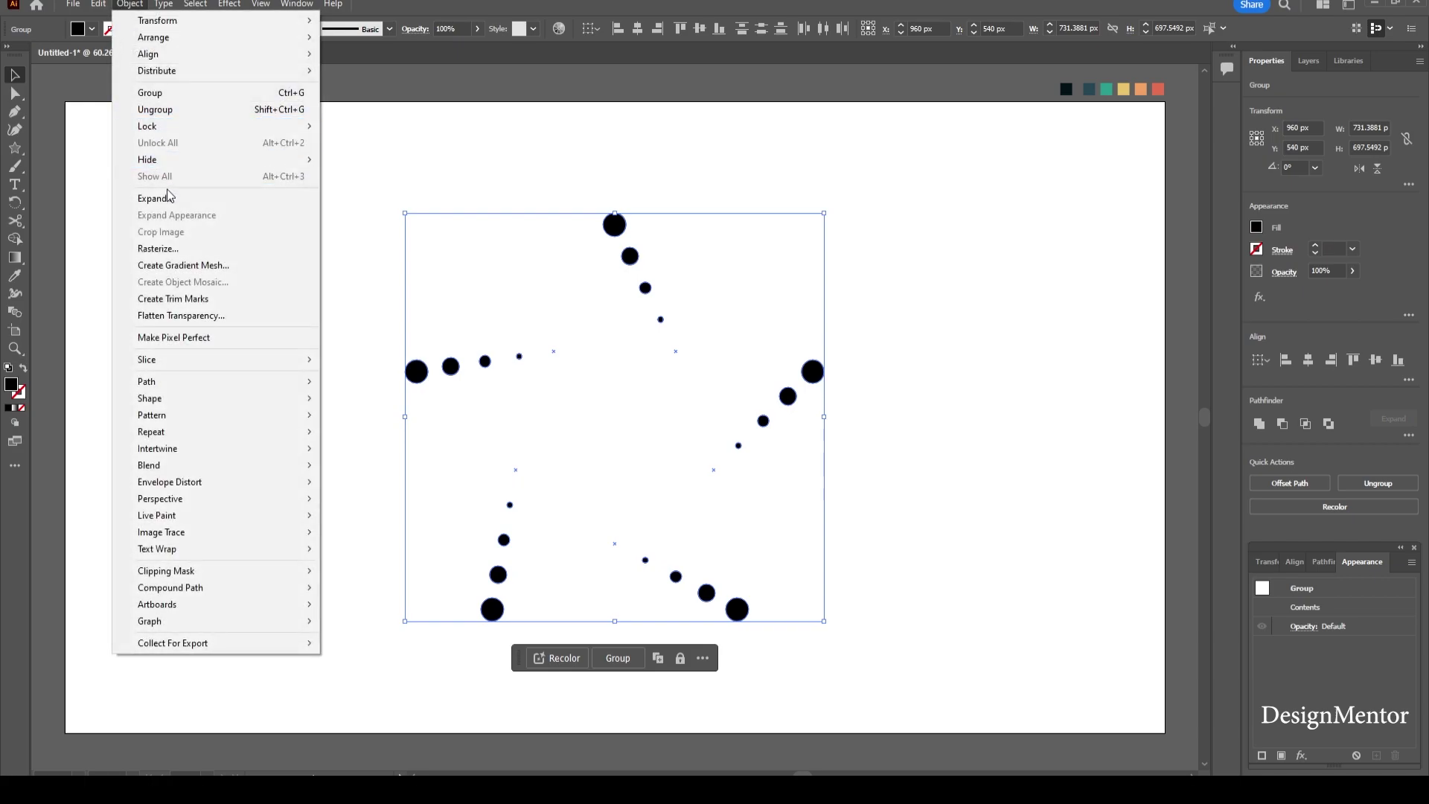
click(166, 198)
click(625, 227)
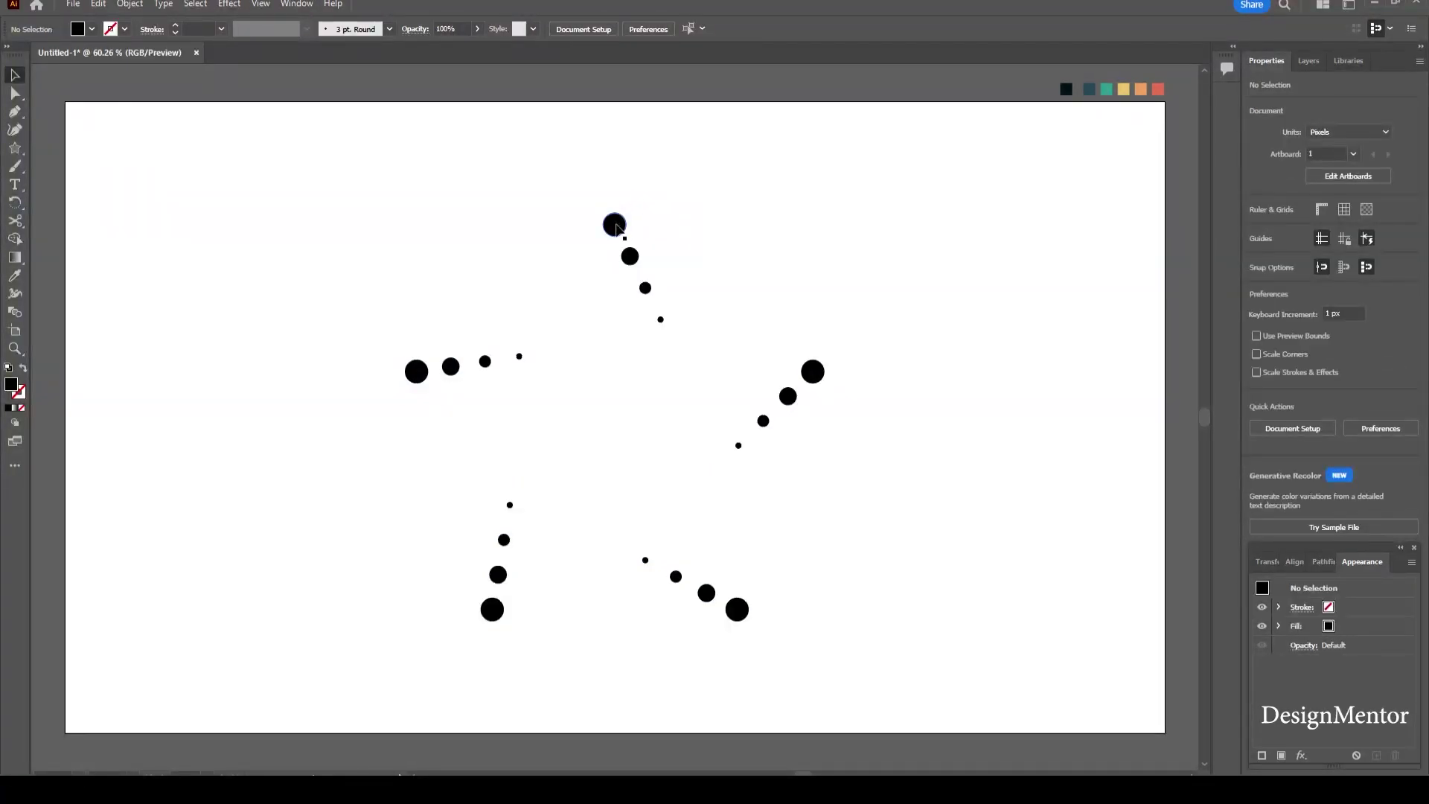
Step: Recolour the uppermost dotted arm dark blue-green and the right-hand dotted arm green by sampling the palette swatches
click(615, 225)
key(i)
click(1090, 89)
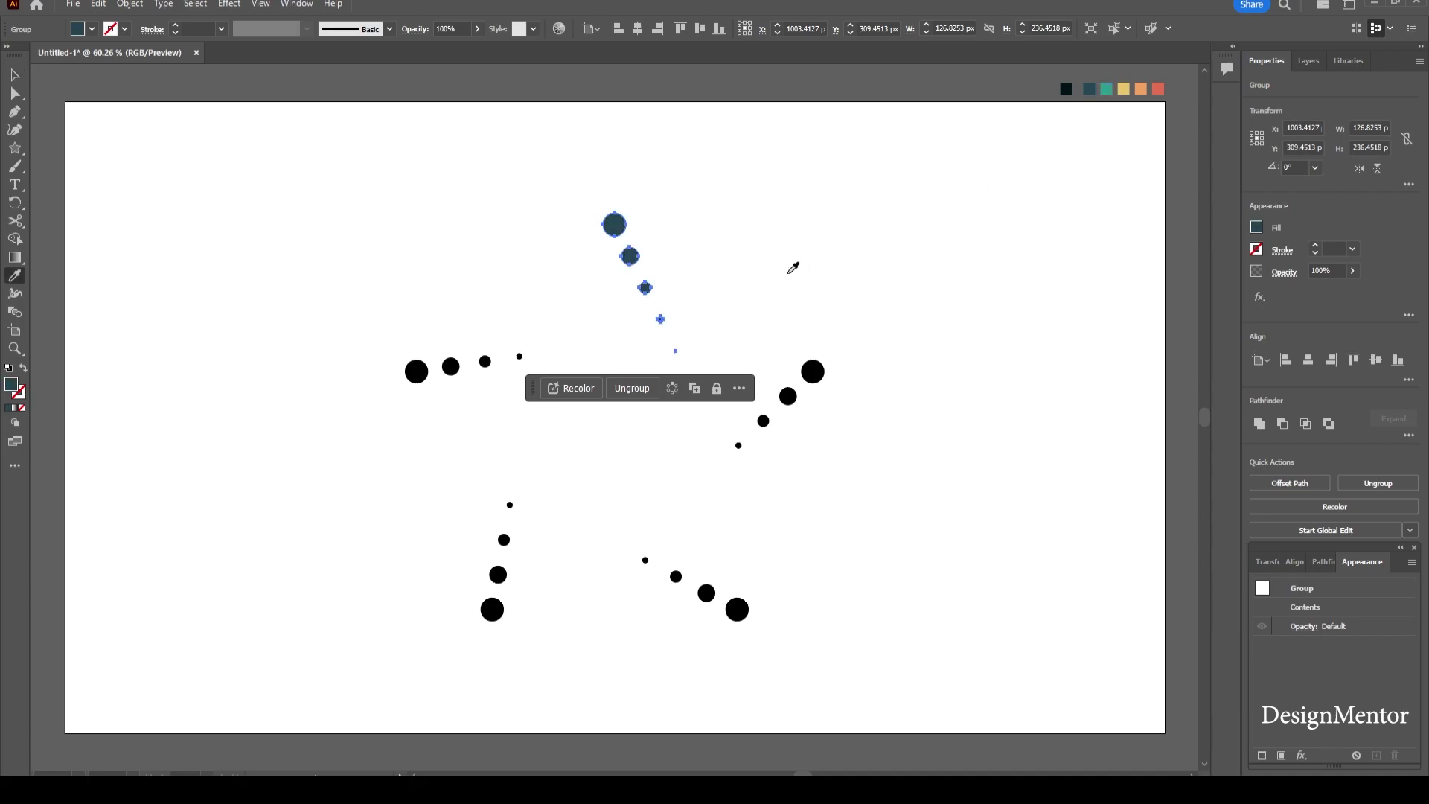
ctrl+click(813, 372)
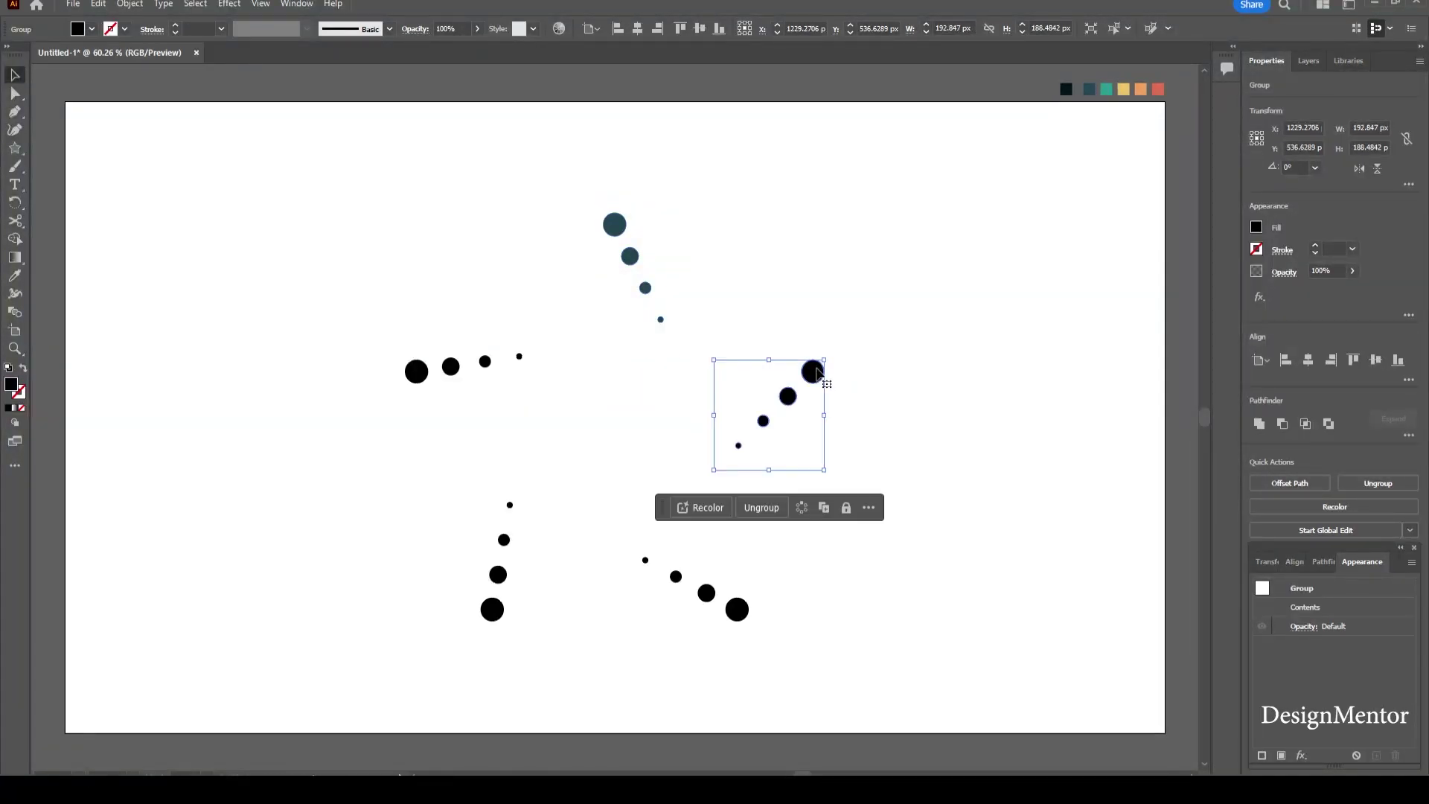
click(1107, 89)
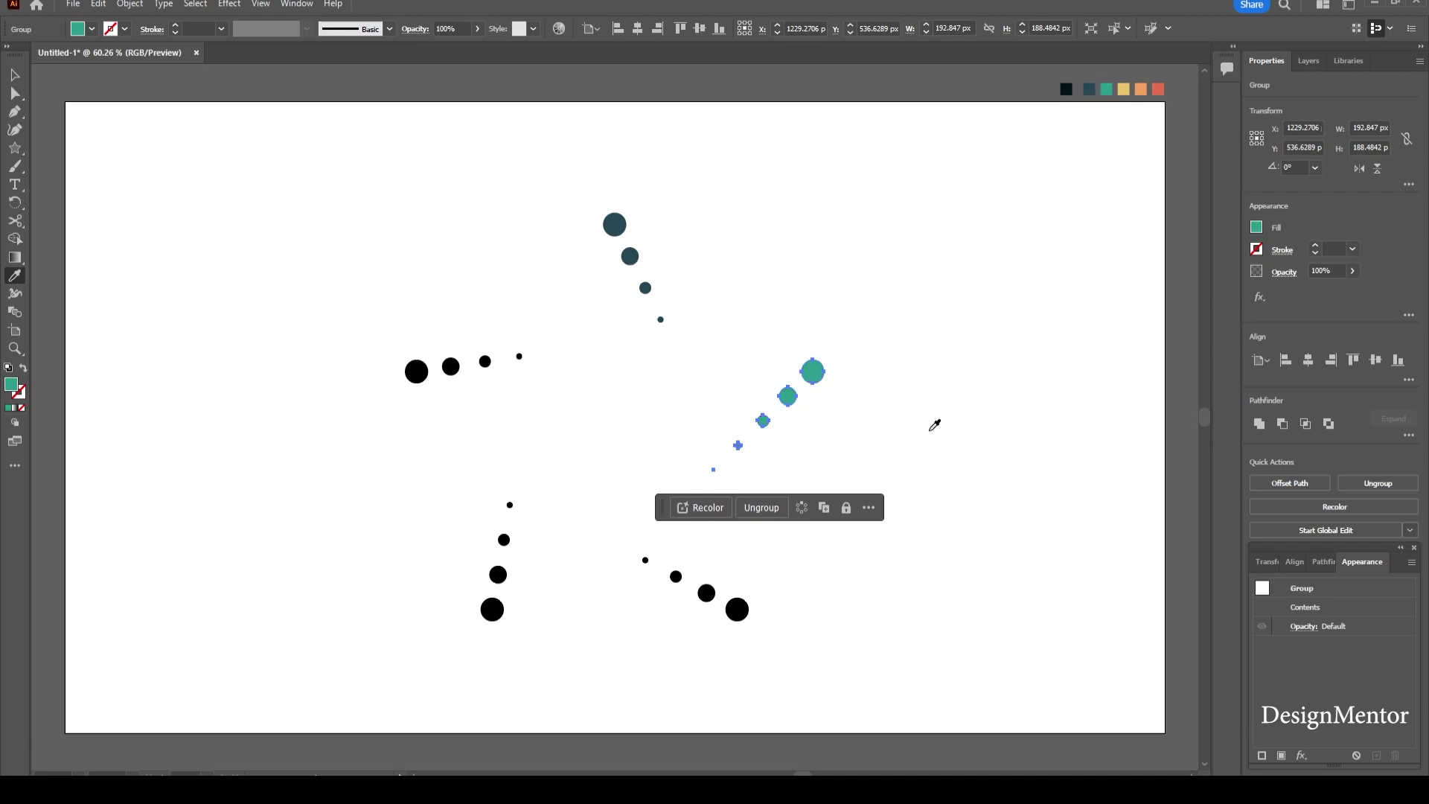
Step: Recolour the three remaining black arms from the palette: lower right yellow, lower left orange and upper left red, and deselect
ctrl+click(737, 608)
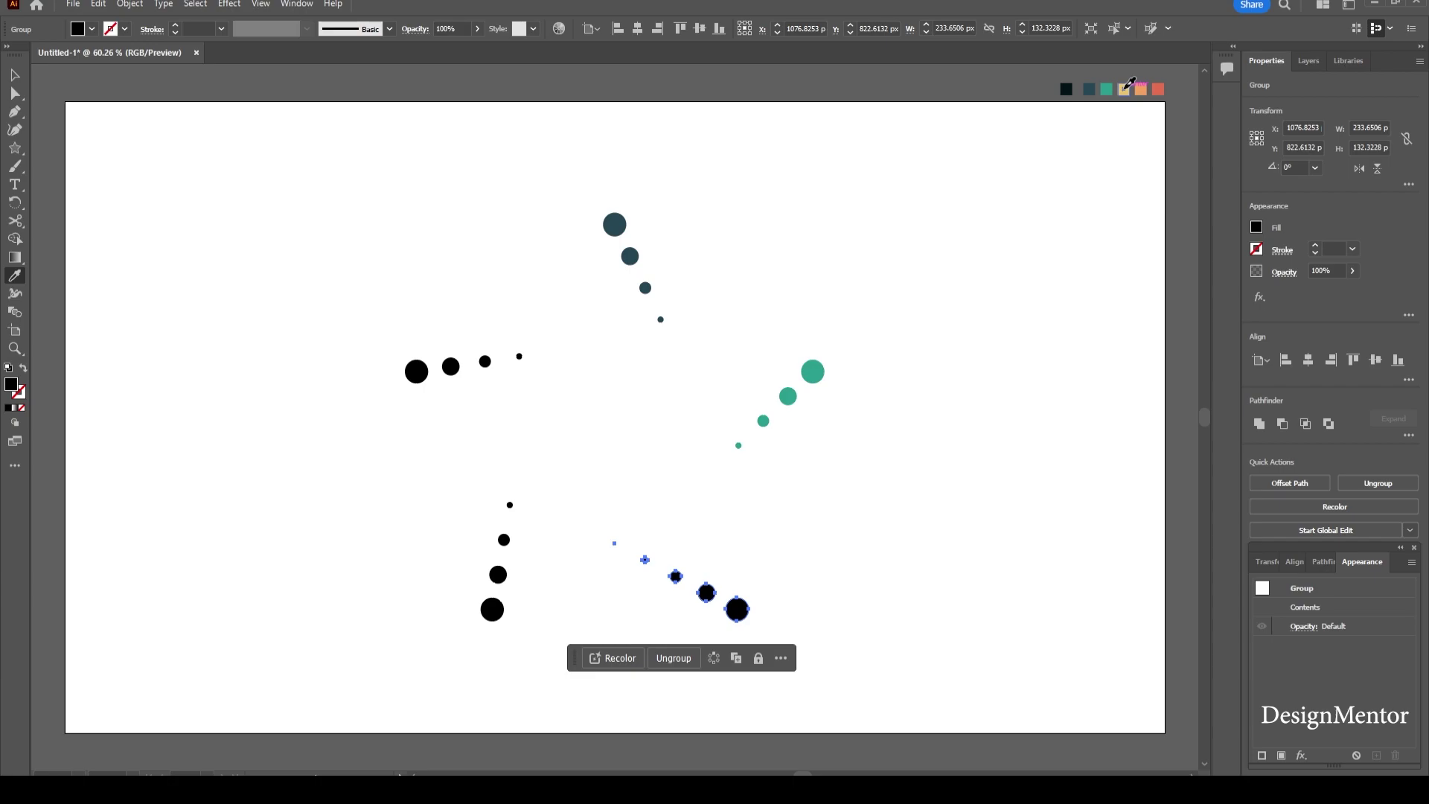
click(1123, 88)
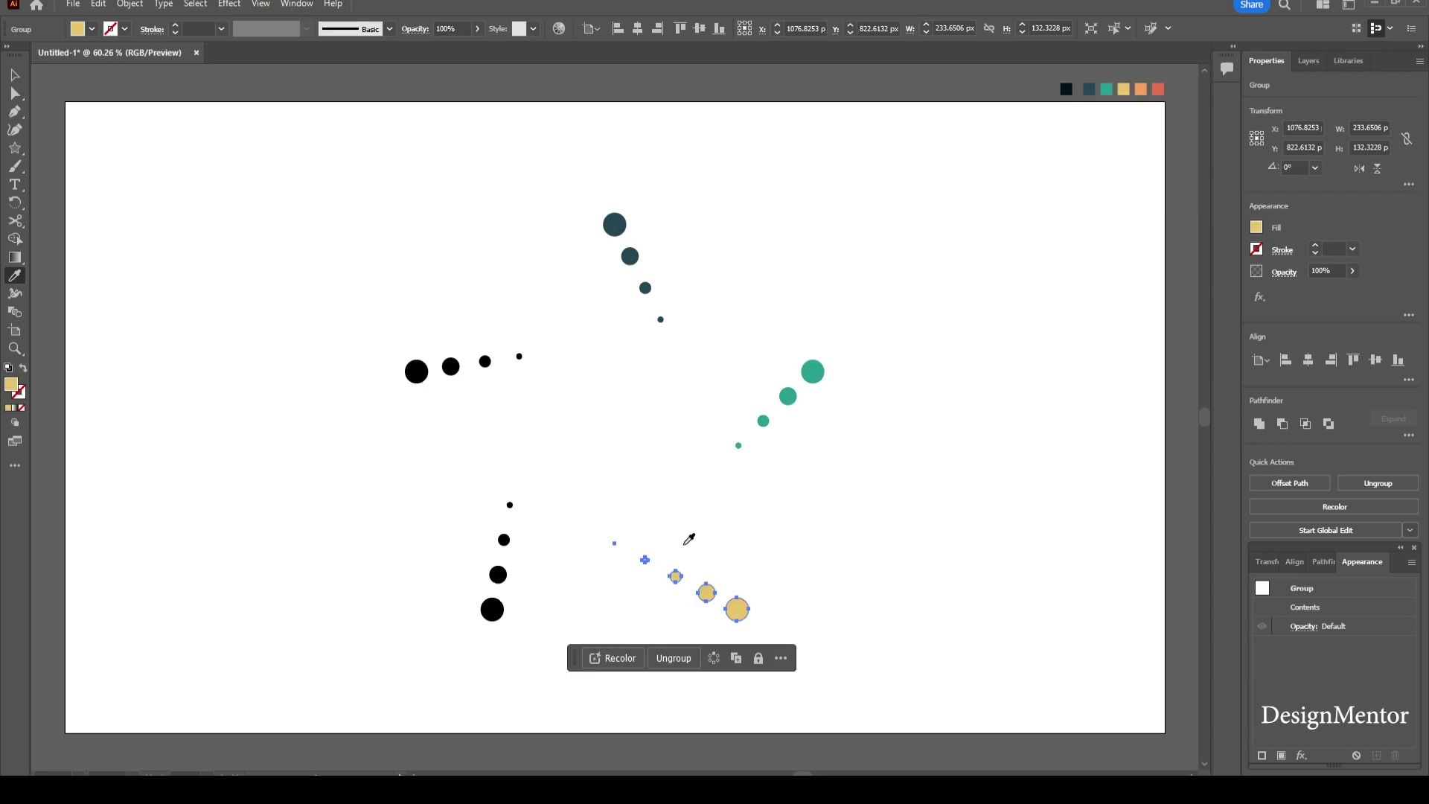
ctrl+click(492, 608)
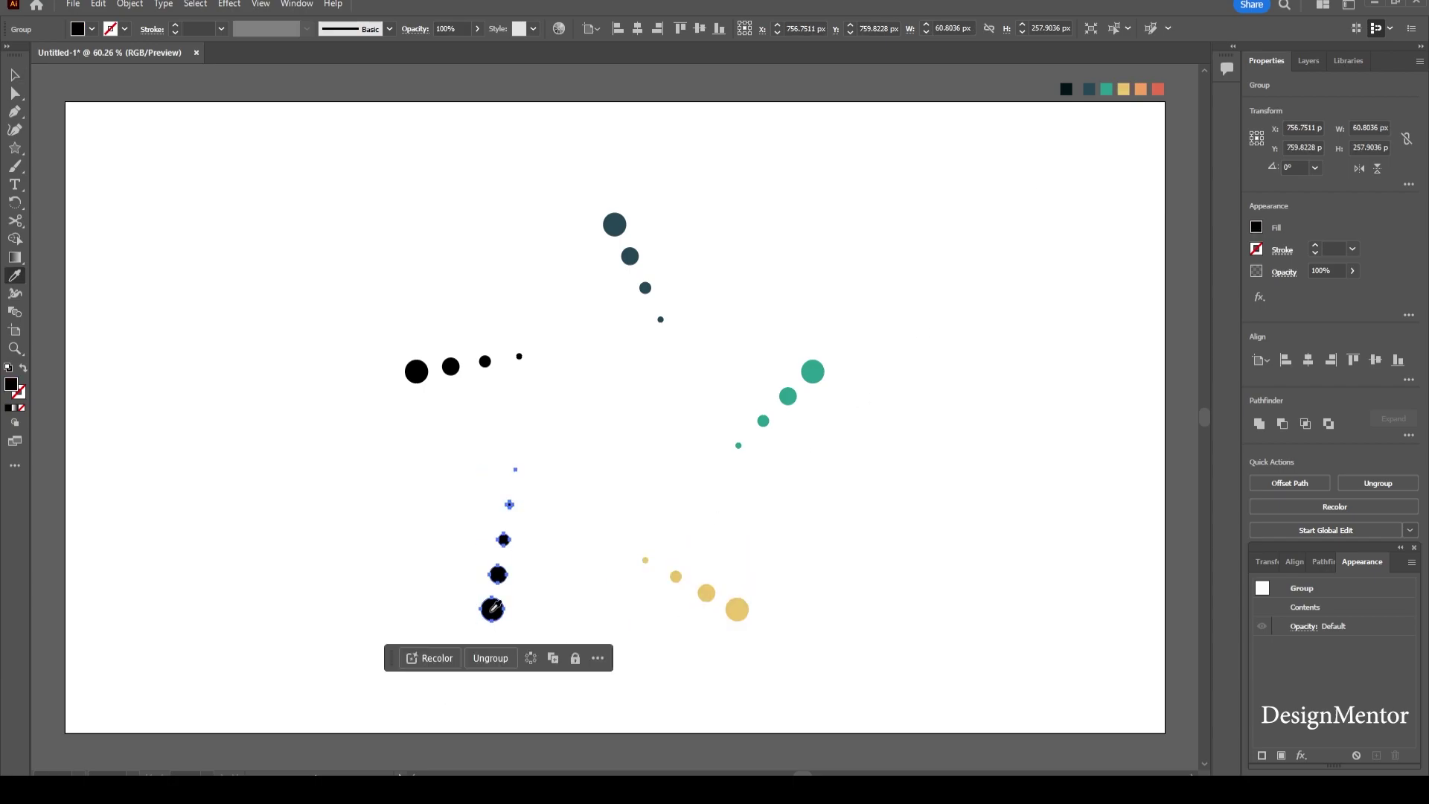
click(1140, 89)
ctrl+click(416, 370)
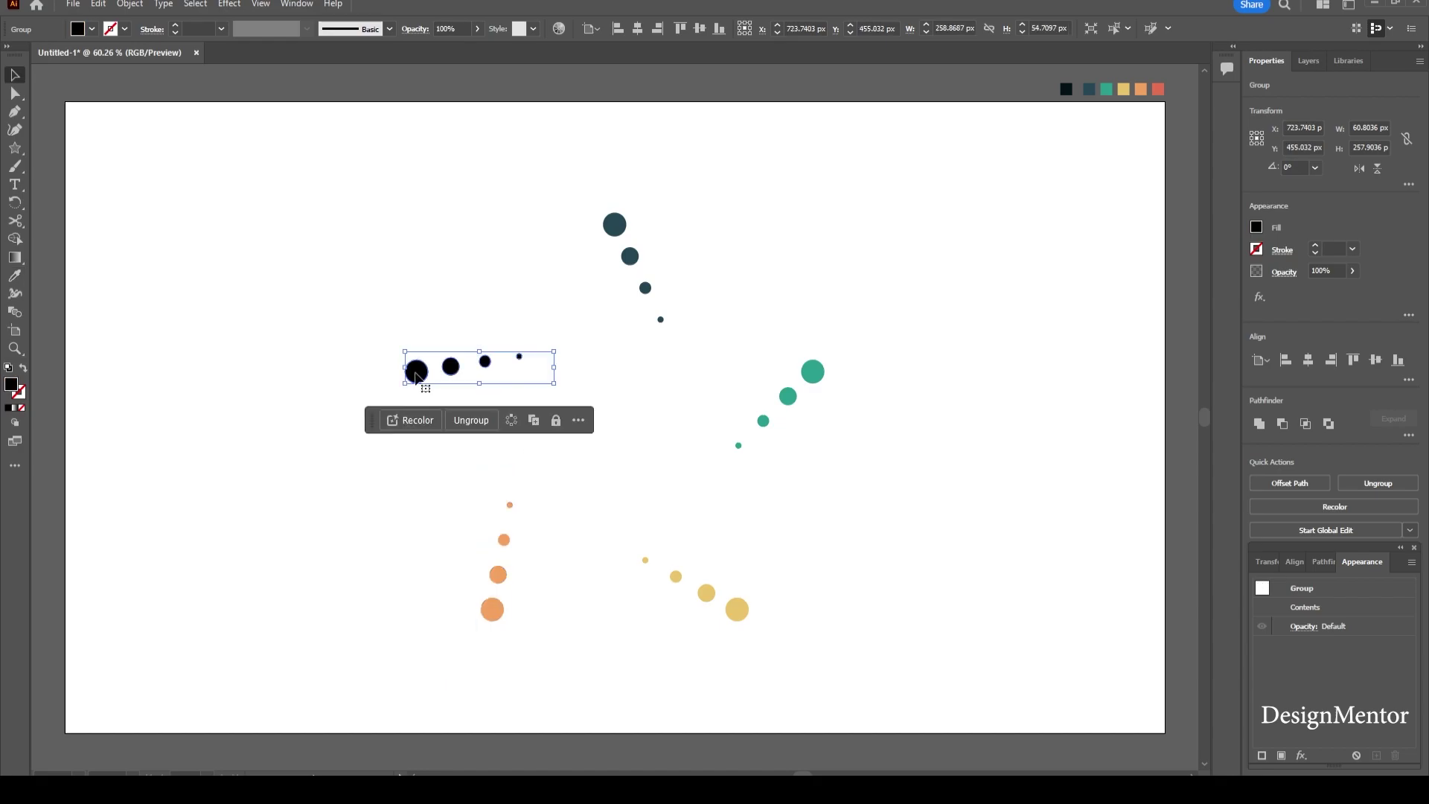
click(1158, 89)
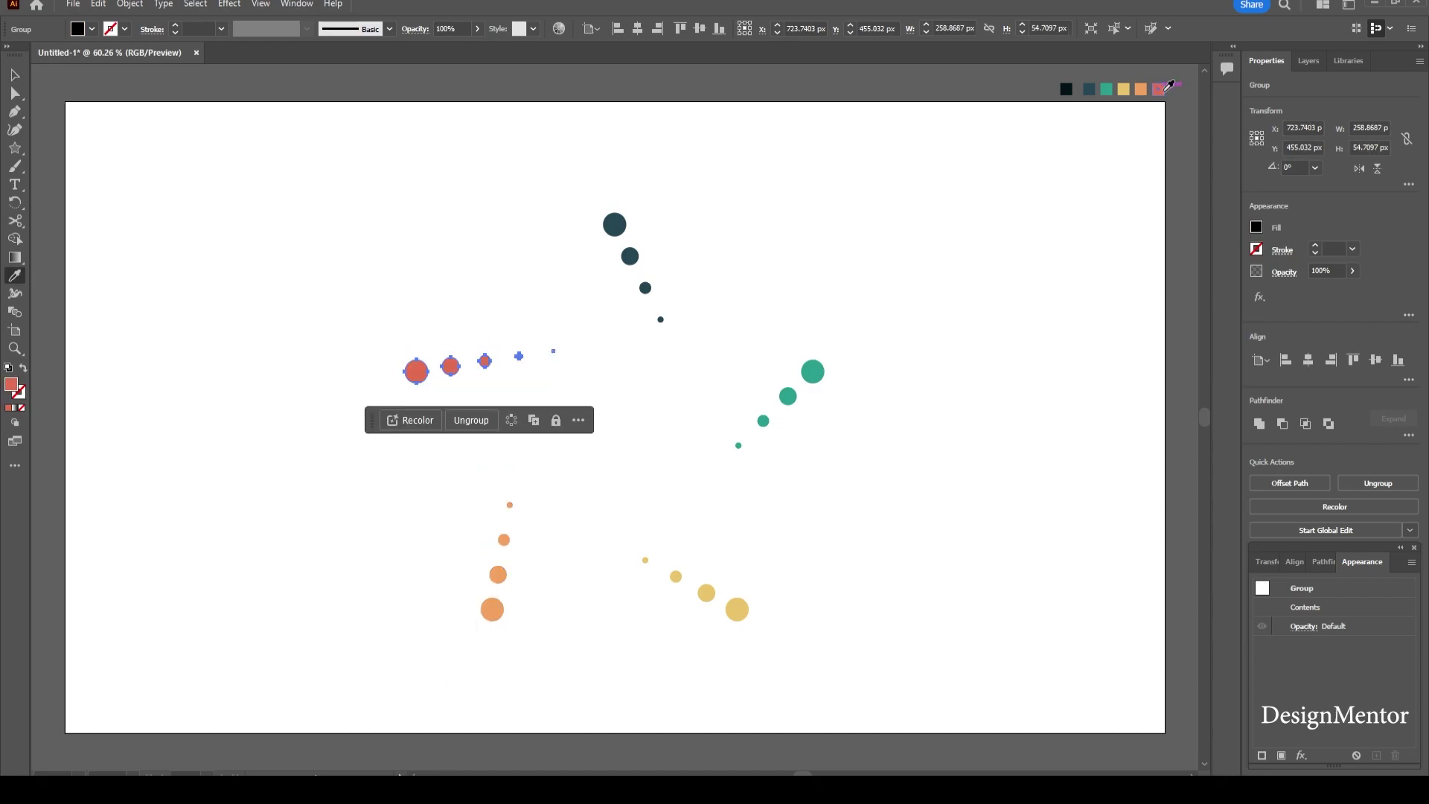
key(v)
click(497, 199)
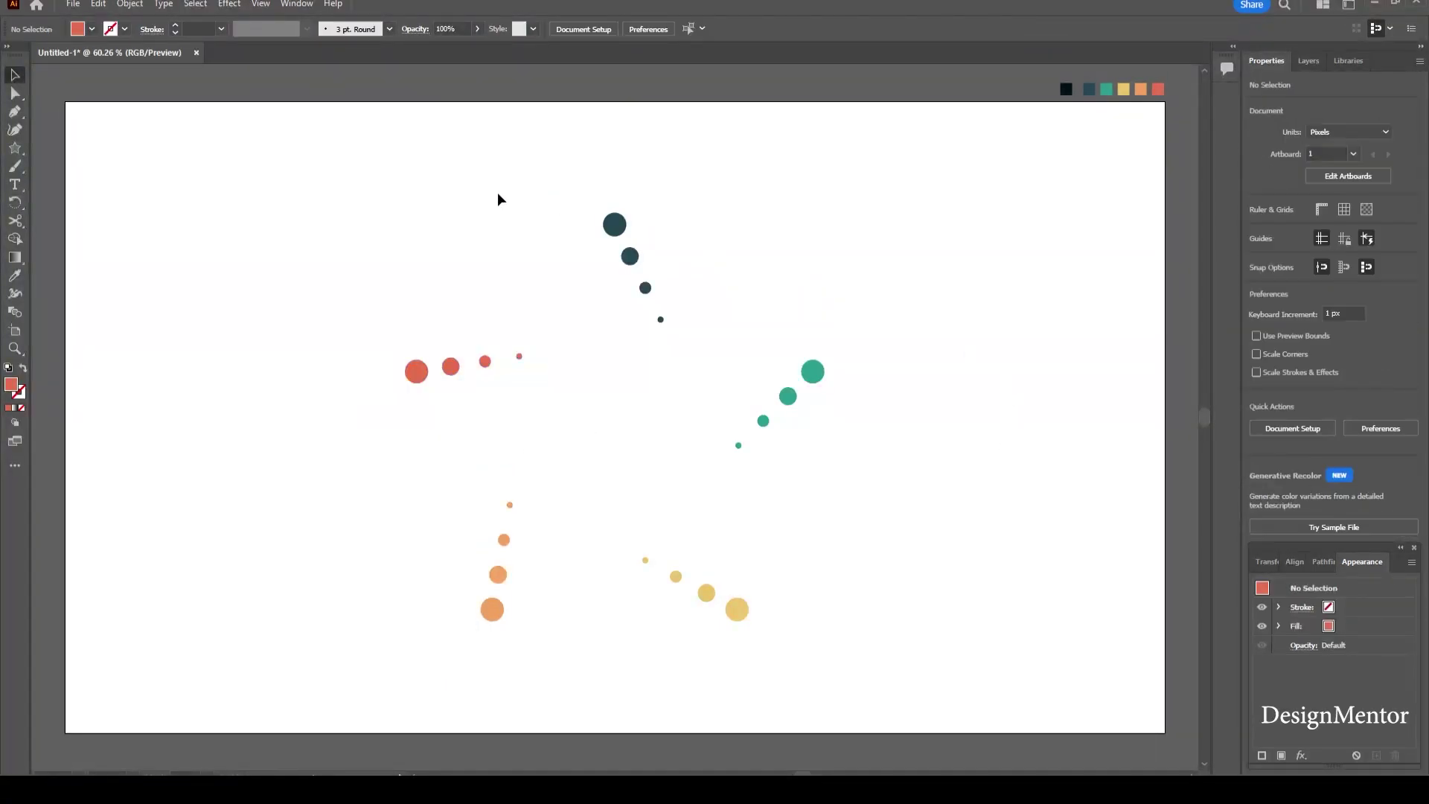
Step: Group all five coloured dotted arms into one object and deselect it
drag(469, 296, 846, 668)
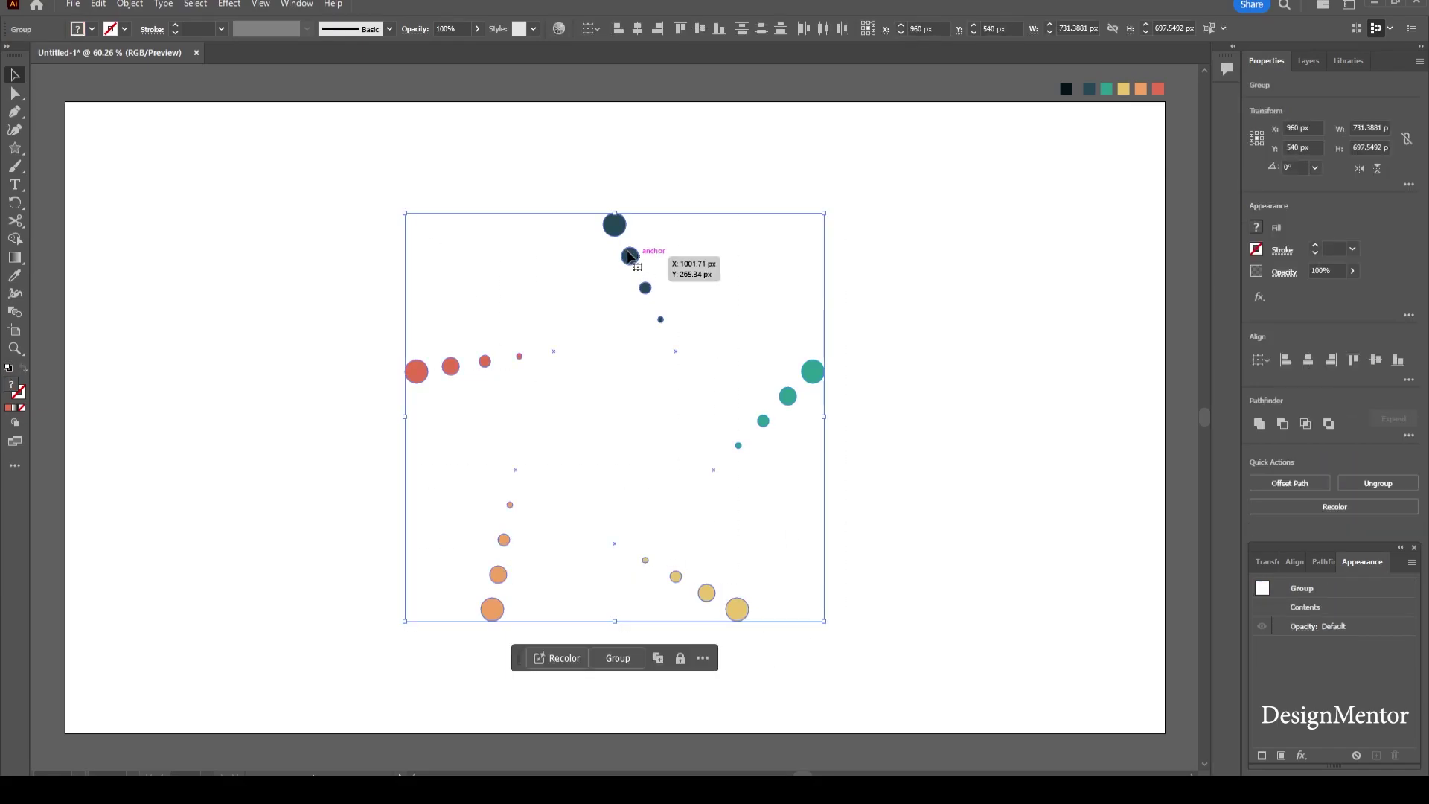
right_click(617, 231)
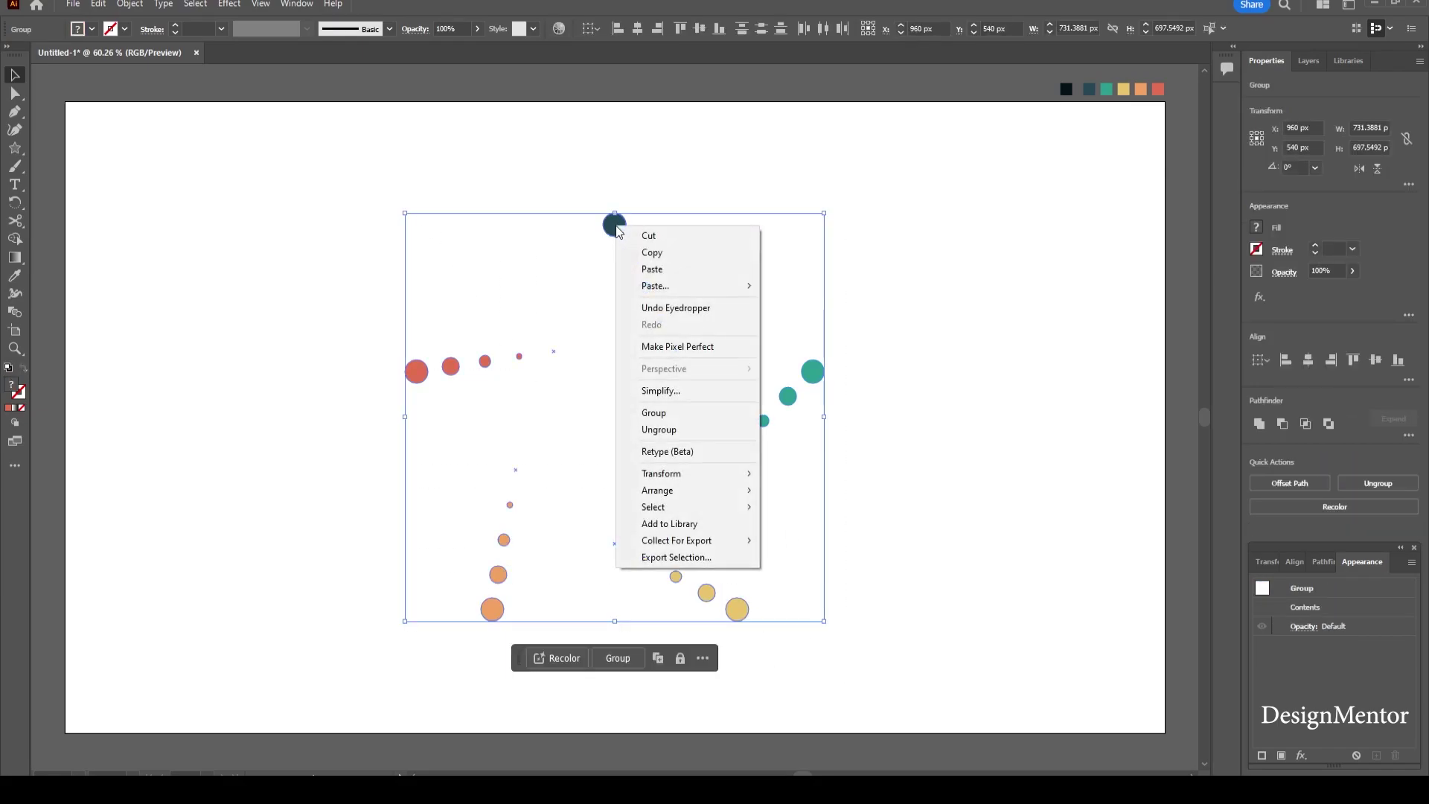
click(662, 414)
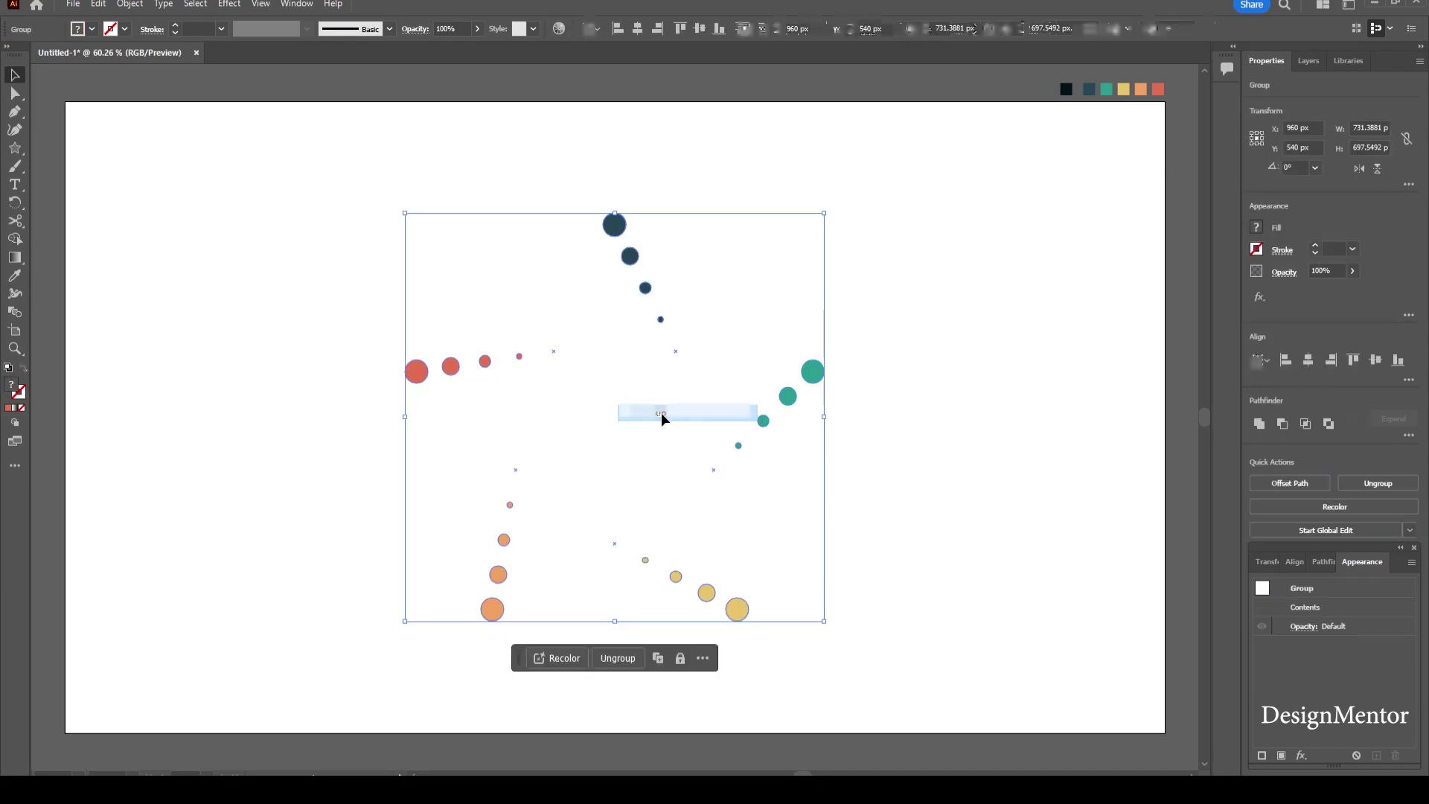
click(274, 216)
Step: Start a Distort & Transform > Transform effect on the dot group with 90% horizontal and 90% vertical scale
drag(345, 186, 875, 649)
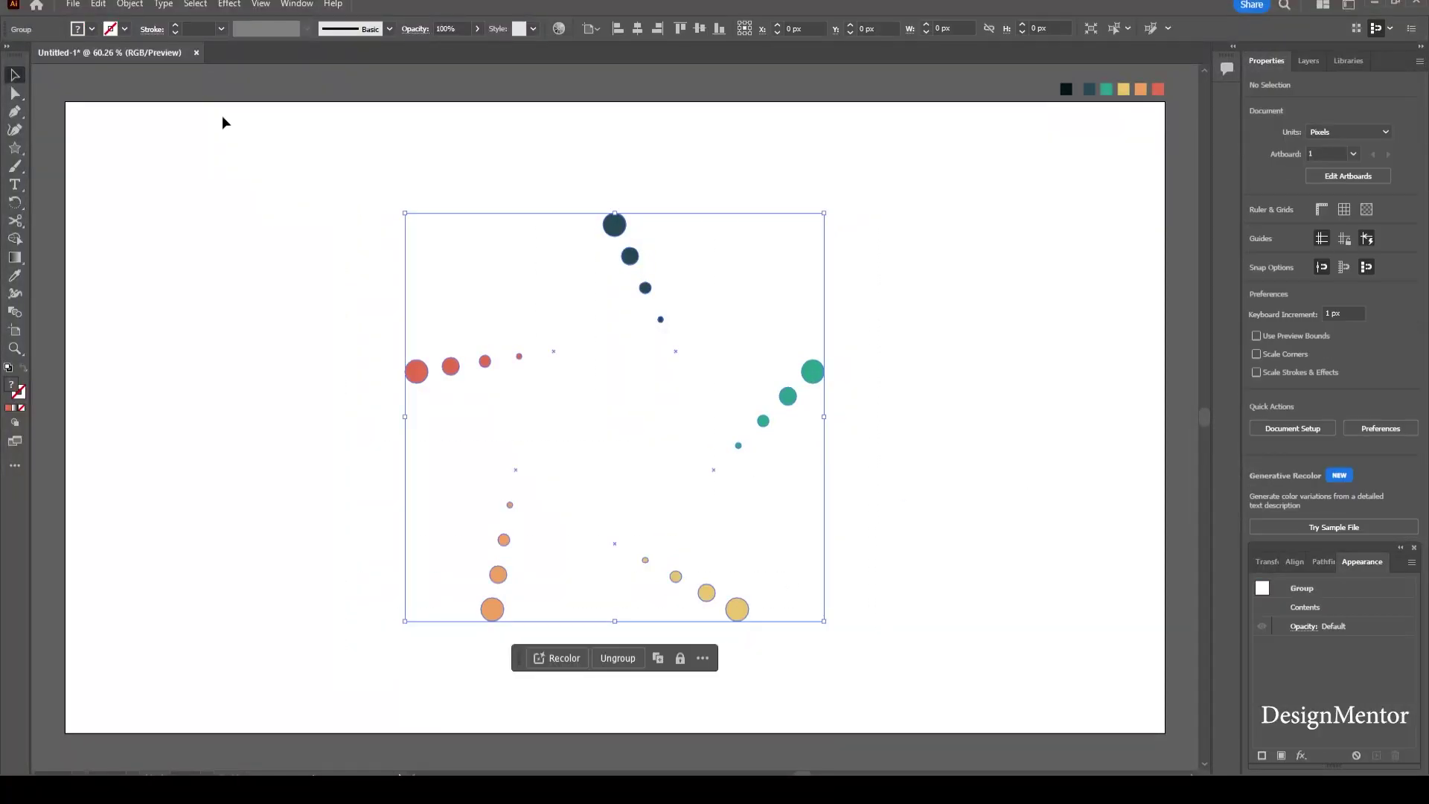
click(229, 4)
mouse_move(313, 126)
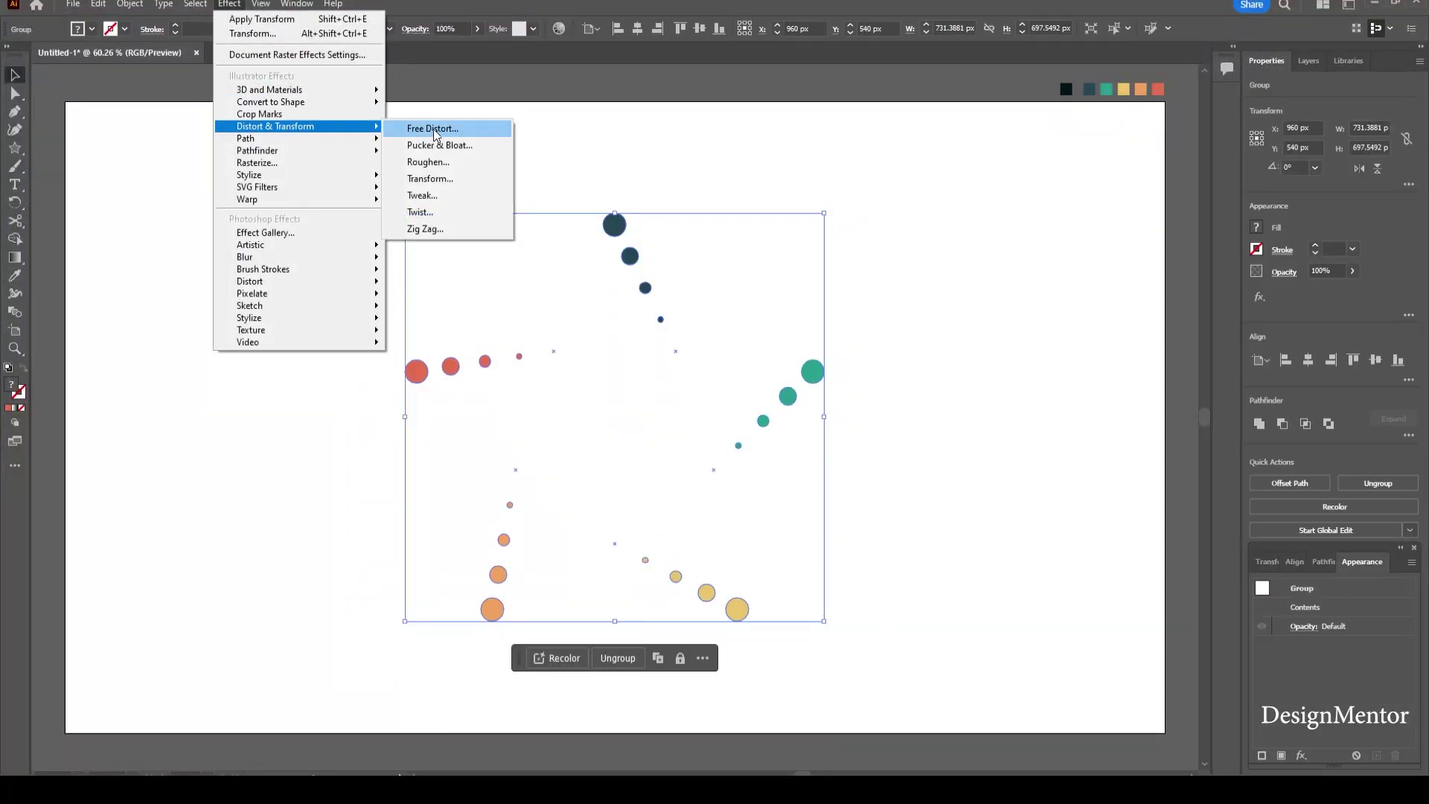
click(441, 177)
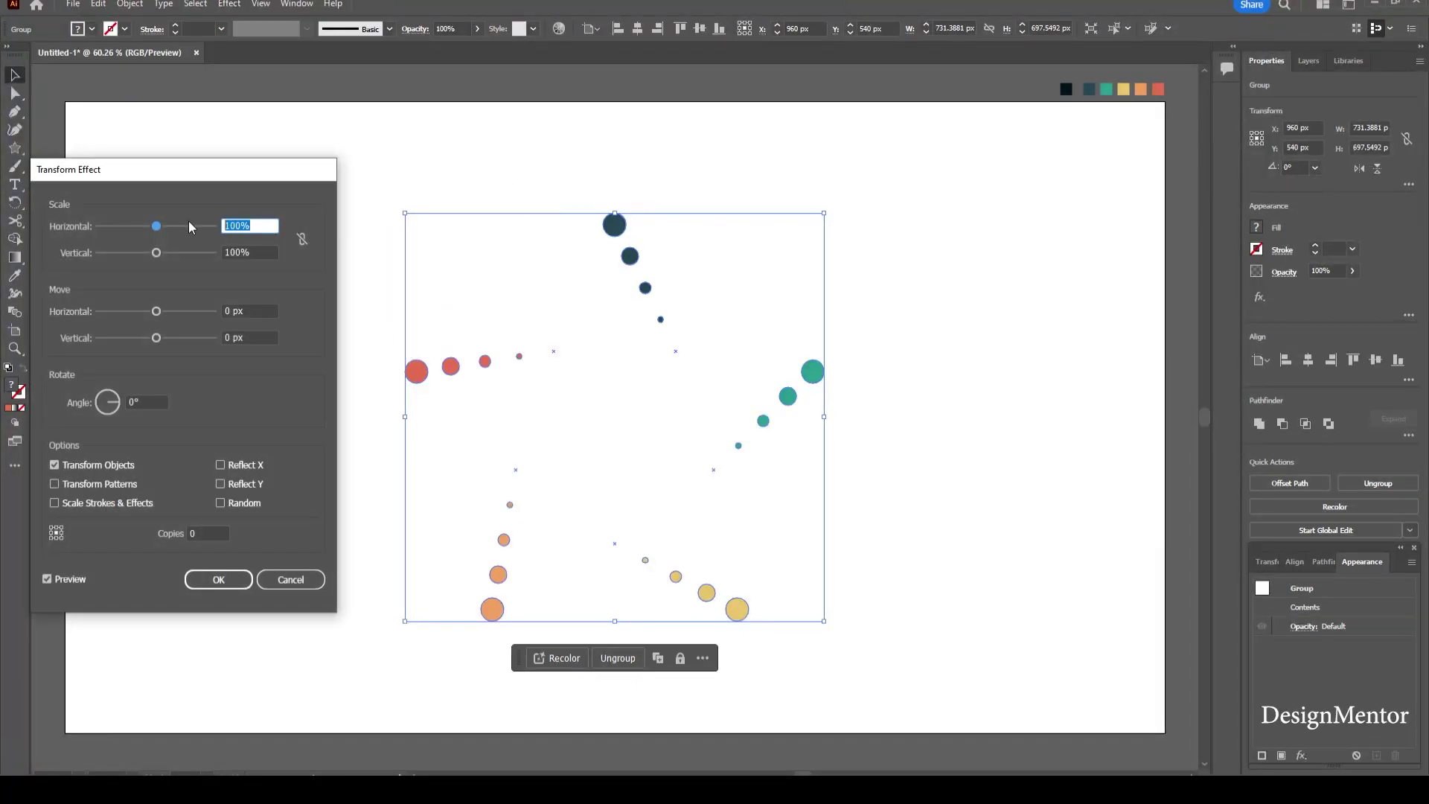
text(90)
key(Tab)
text(90)
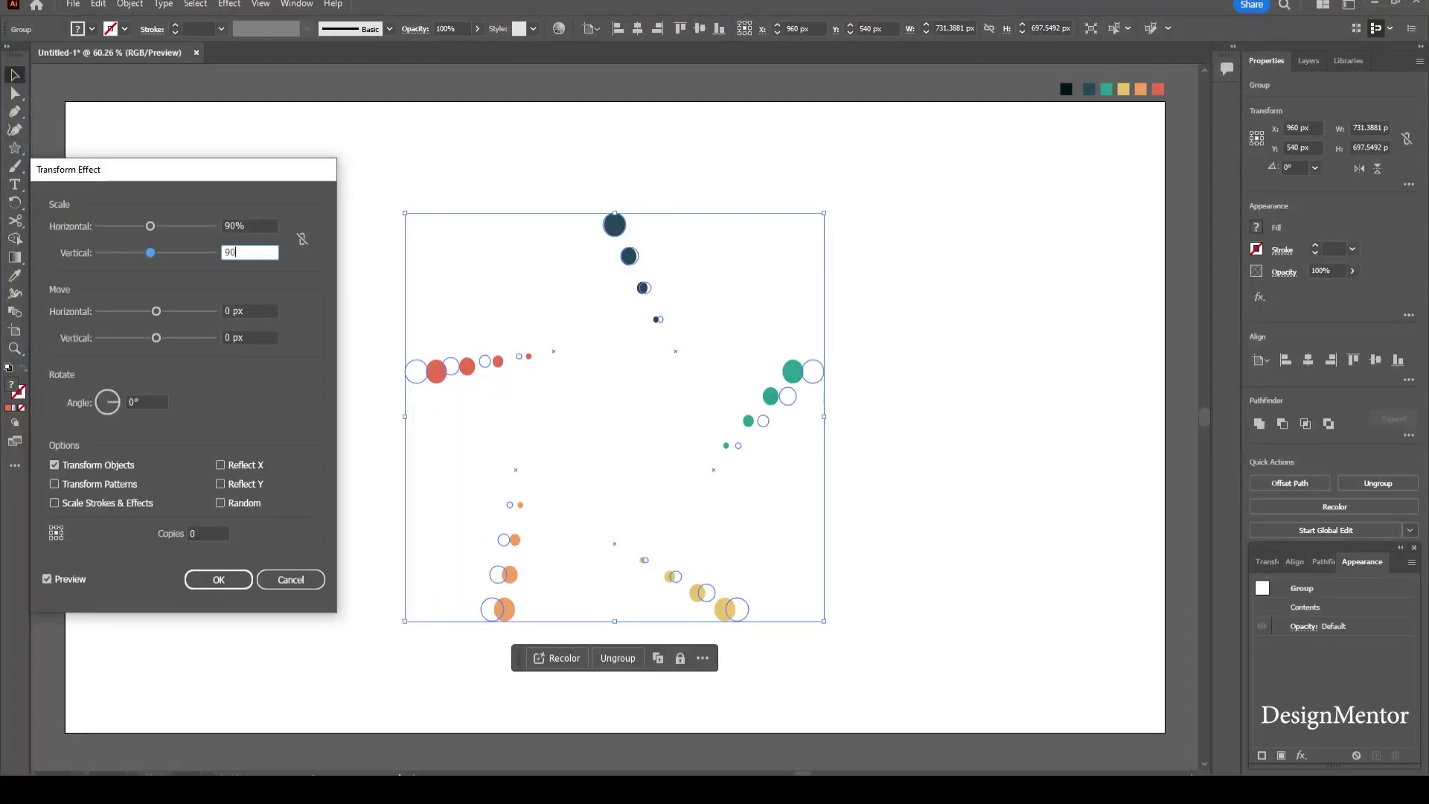
Step: Set the Transform effect's rotation angle to 11° with 20 copies and turn off its preview
drag(150, 403, 115, 407)
text(11)
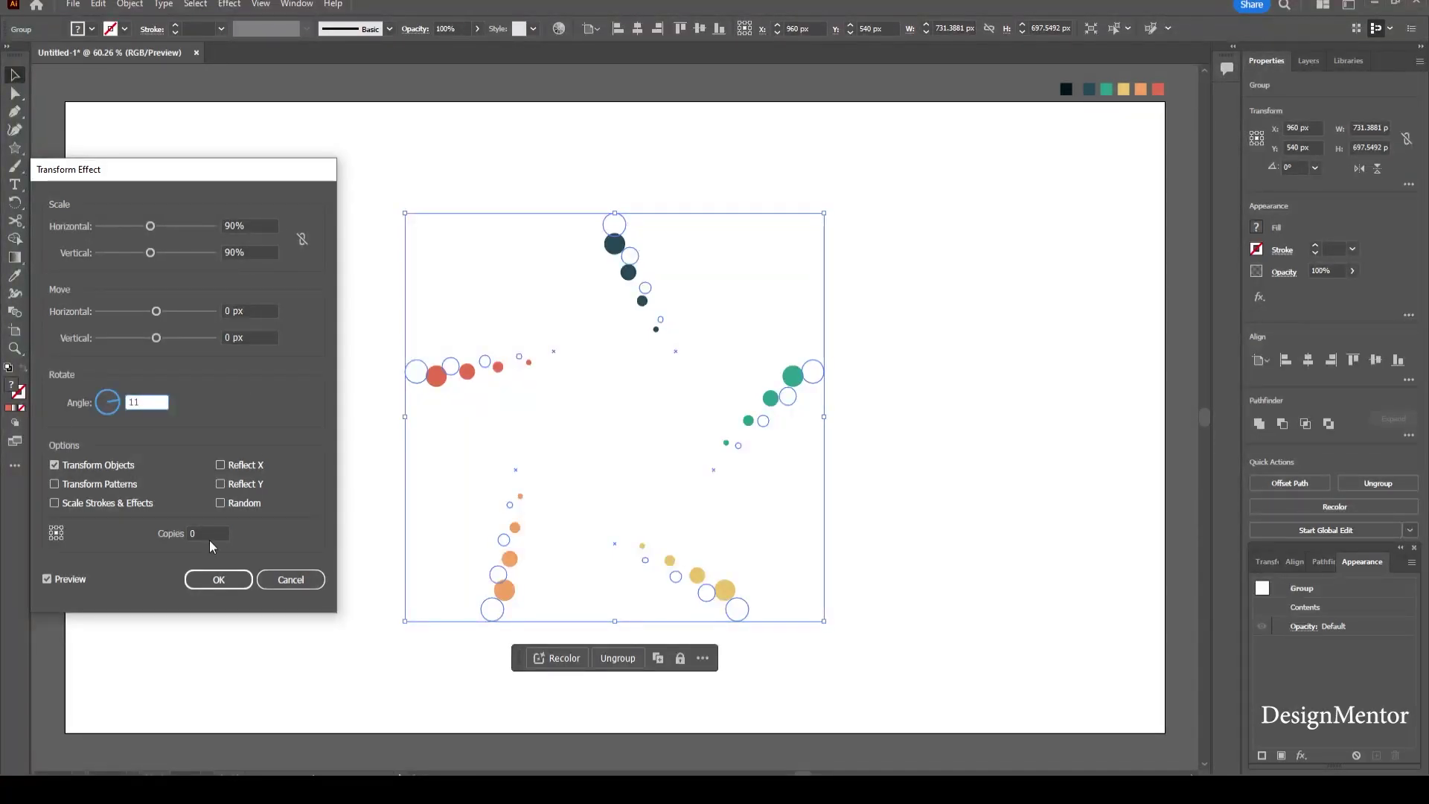
click(182, 535)
text(20)
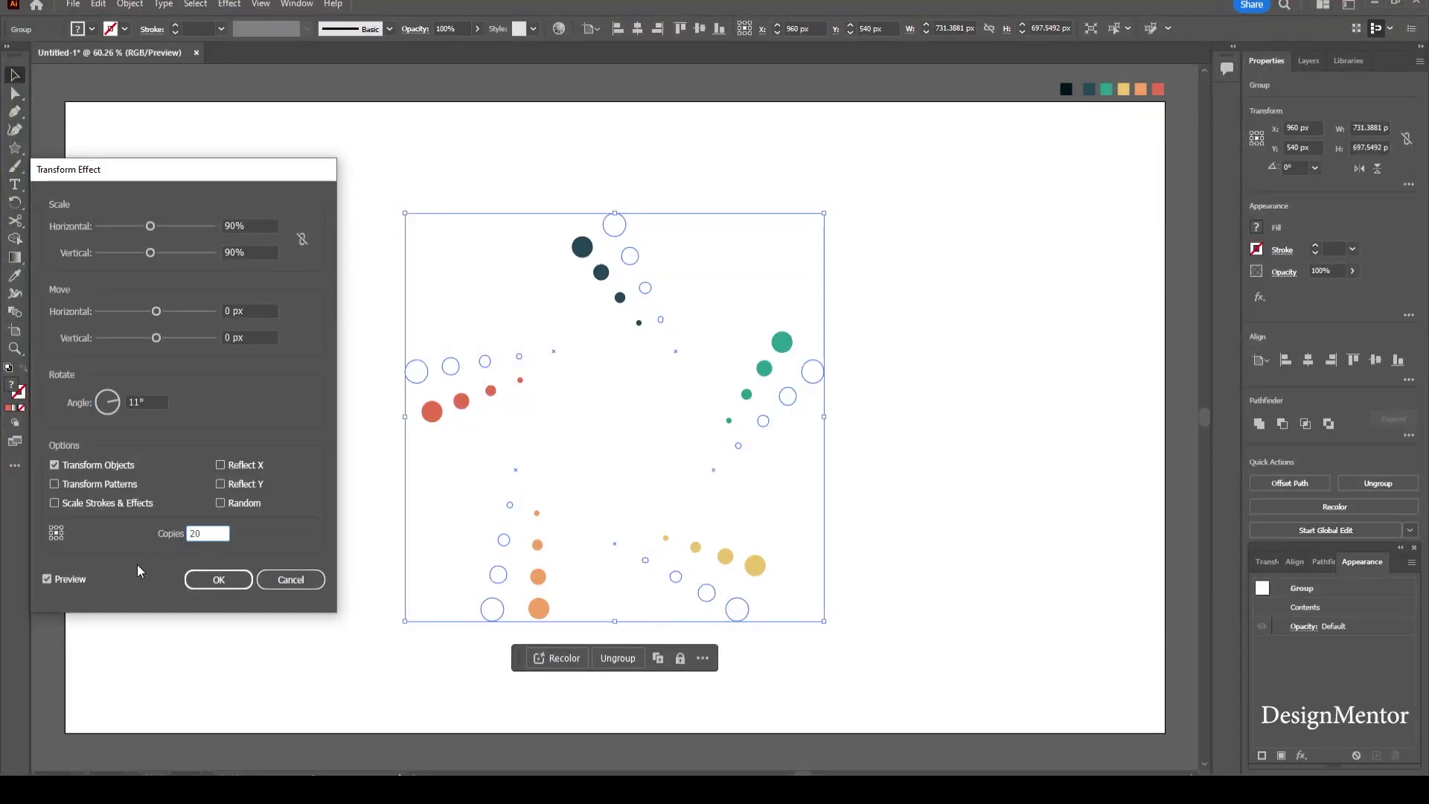
click(47, 578)
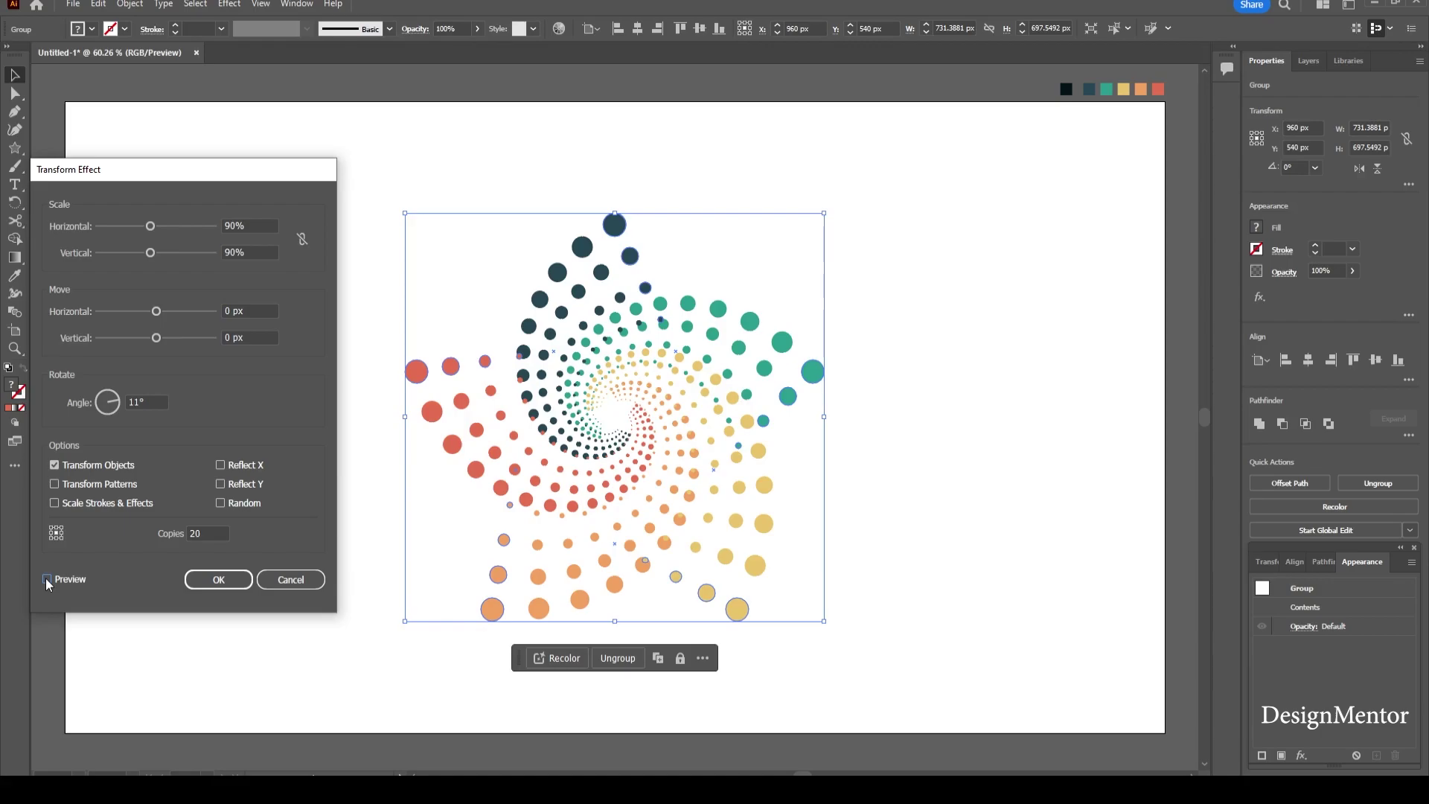
Step: Try the Transform effect with horizontal and vertical scale reduced to 80% and preview it
click(175, 533)
key(shift+Tab)
key(Up)
key(Up)
click(256, 223)
key(Down)
key(Down)
key(Down)
key(Tab)
key(Down)
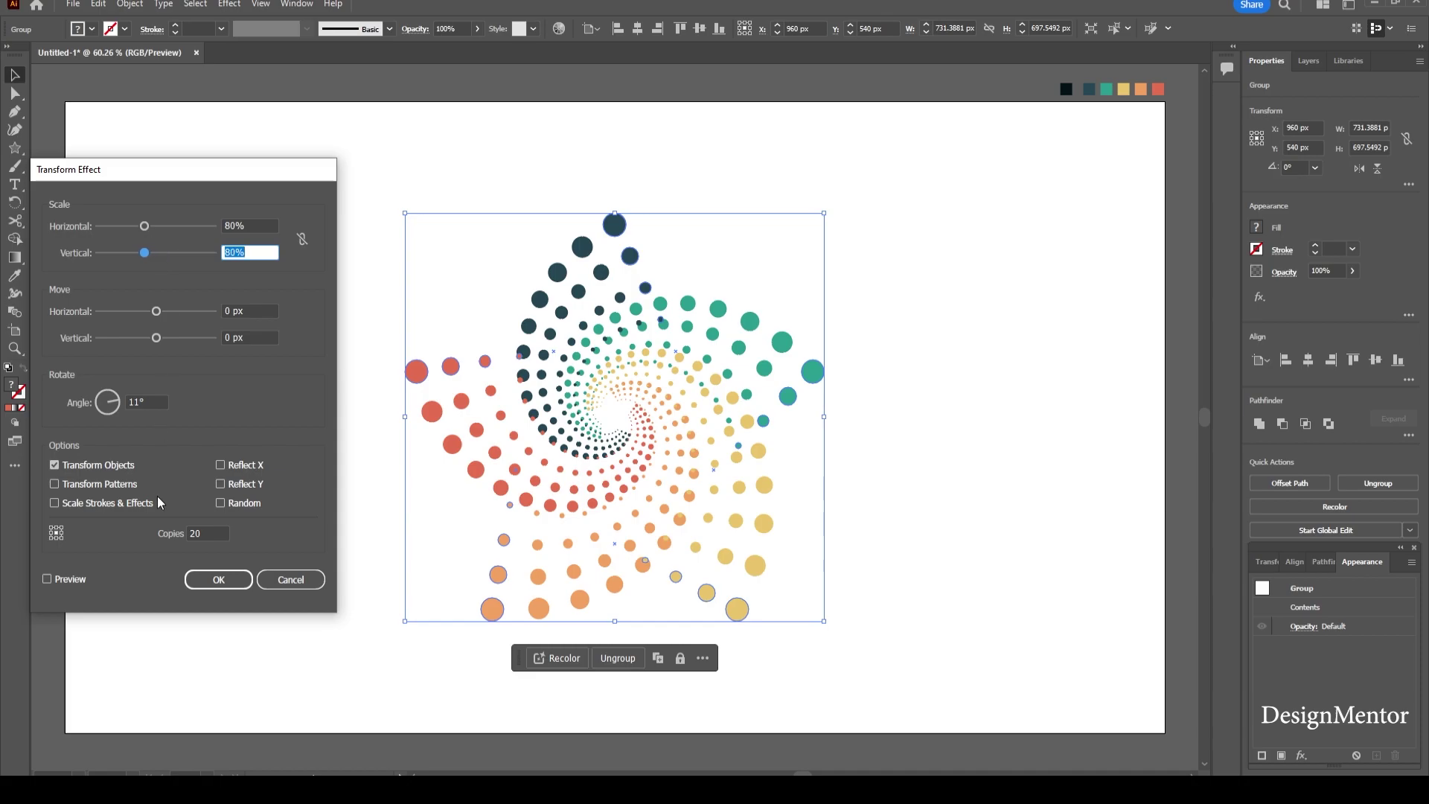
click(49, 578)
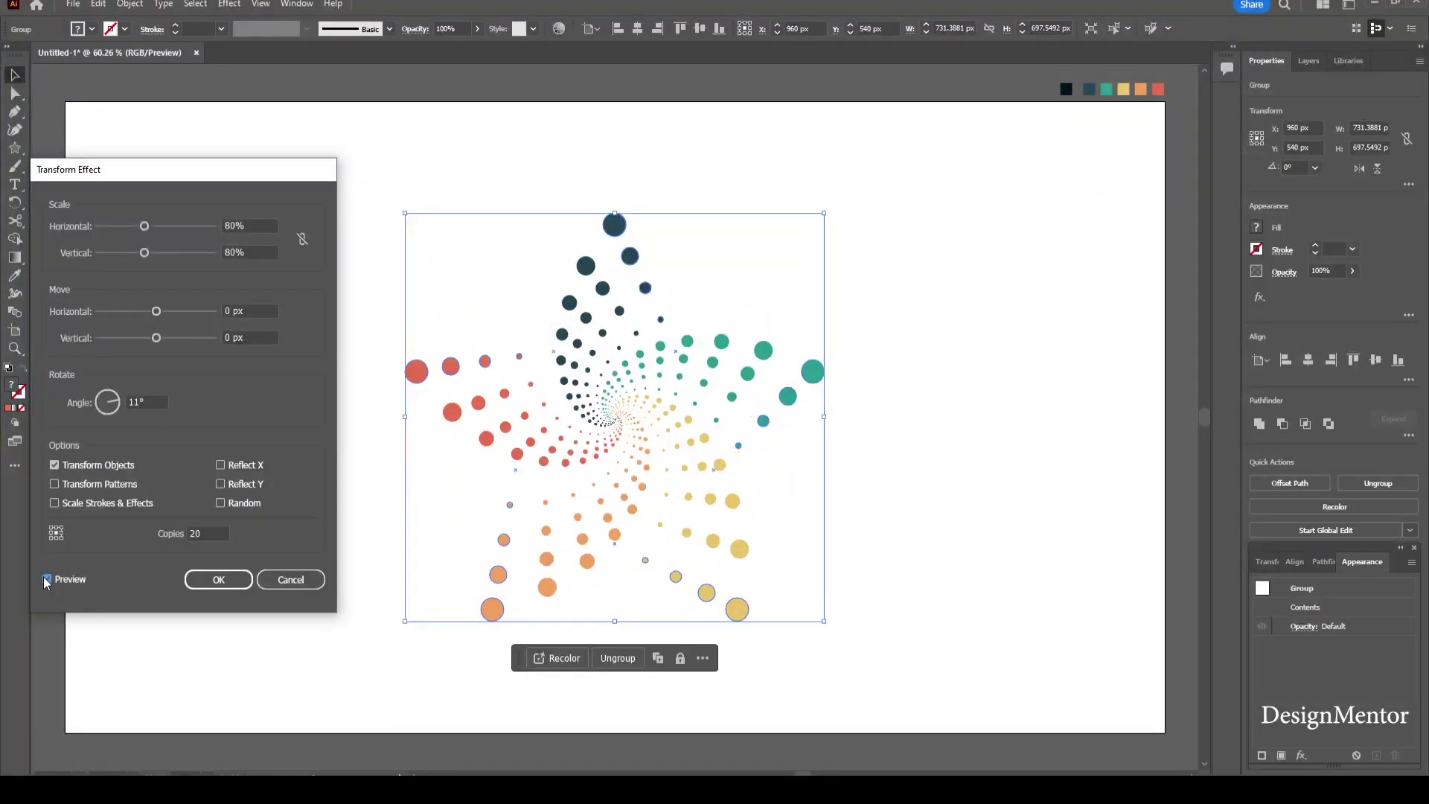
Step: Set the horizontal and vertical scale to 90%, apply the Transform effect and deselect the artwork
click(143, 226)
text(90)
key(Tab)
text(90)
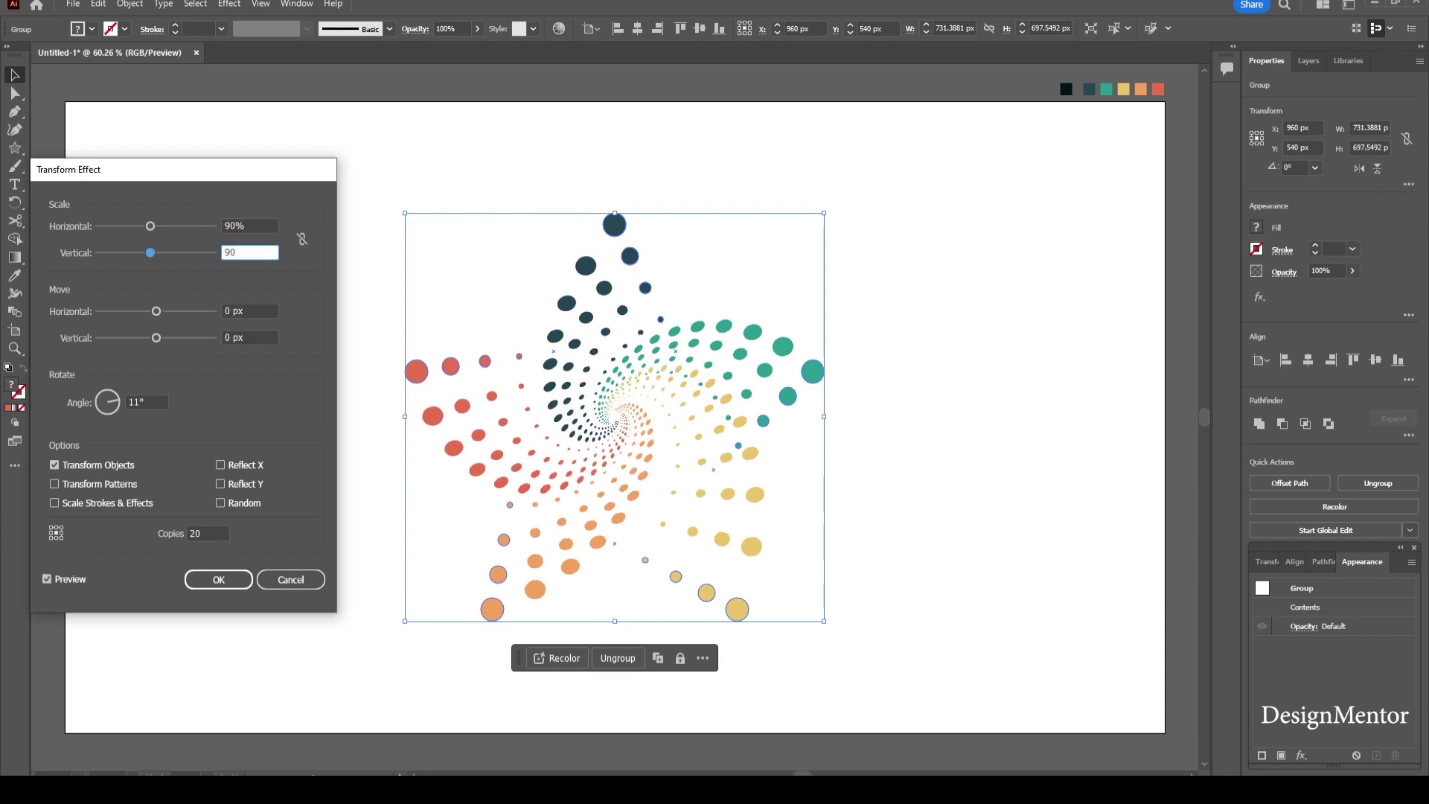
click(47, 579)
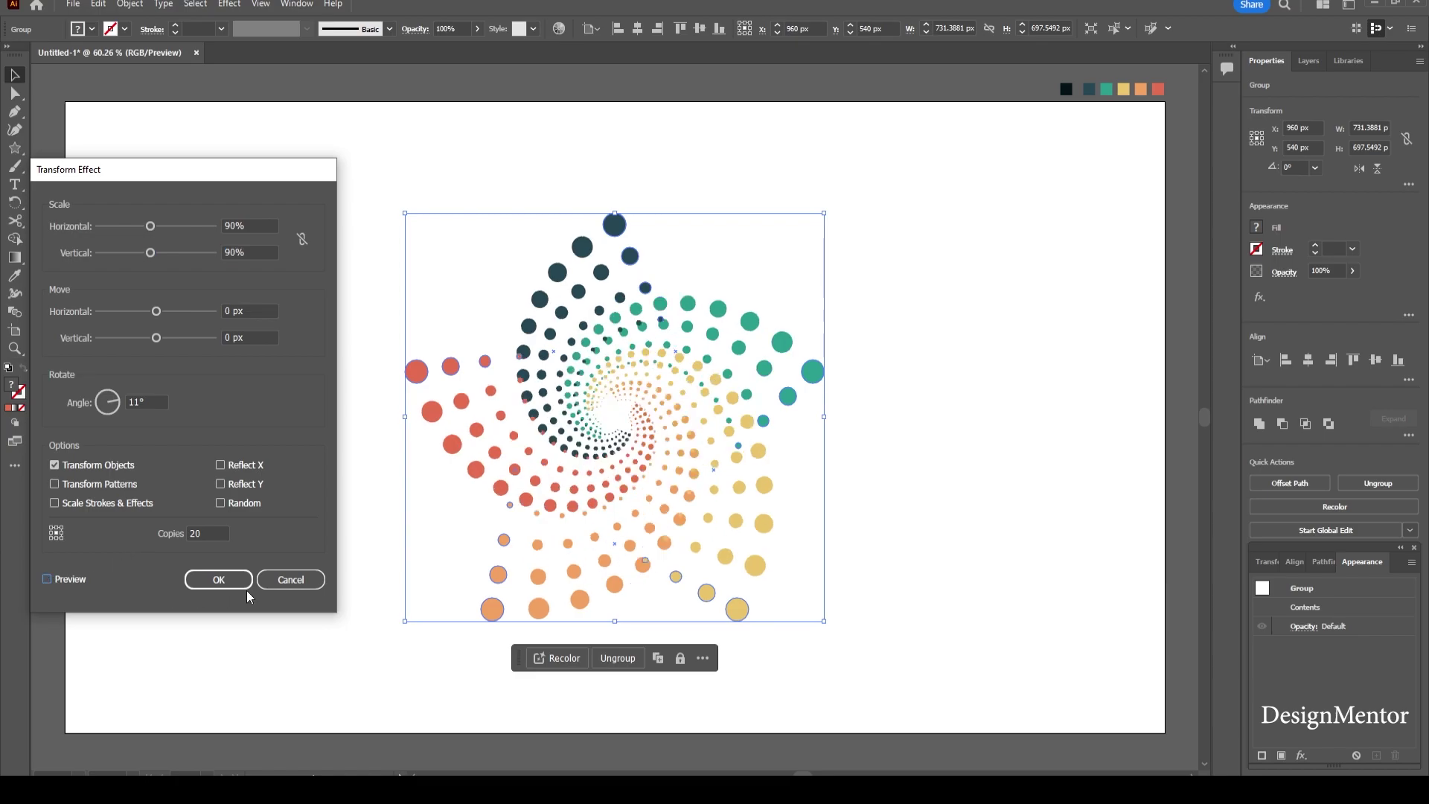
click(234, 584)
click(291, 368)
Step: Enlarge the dot spiral proportionally about its centre to about 1010 × 963 px
drag(392, 213, 902, 696)
key(e)
click(15, 75)
click(1057, 225)
click(841, 314)
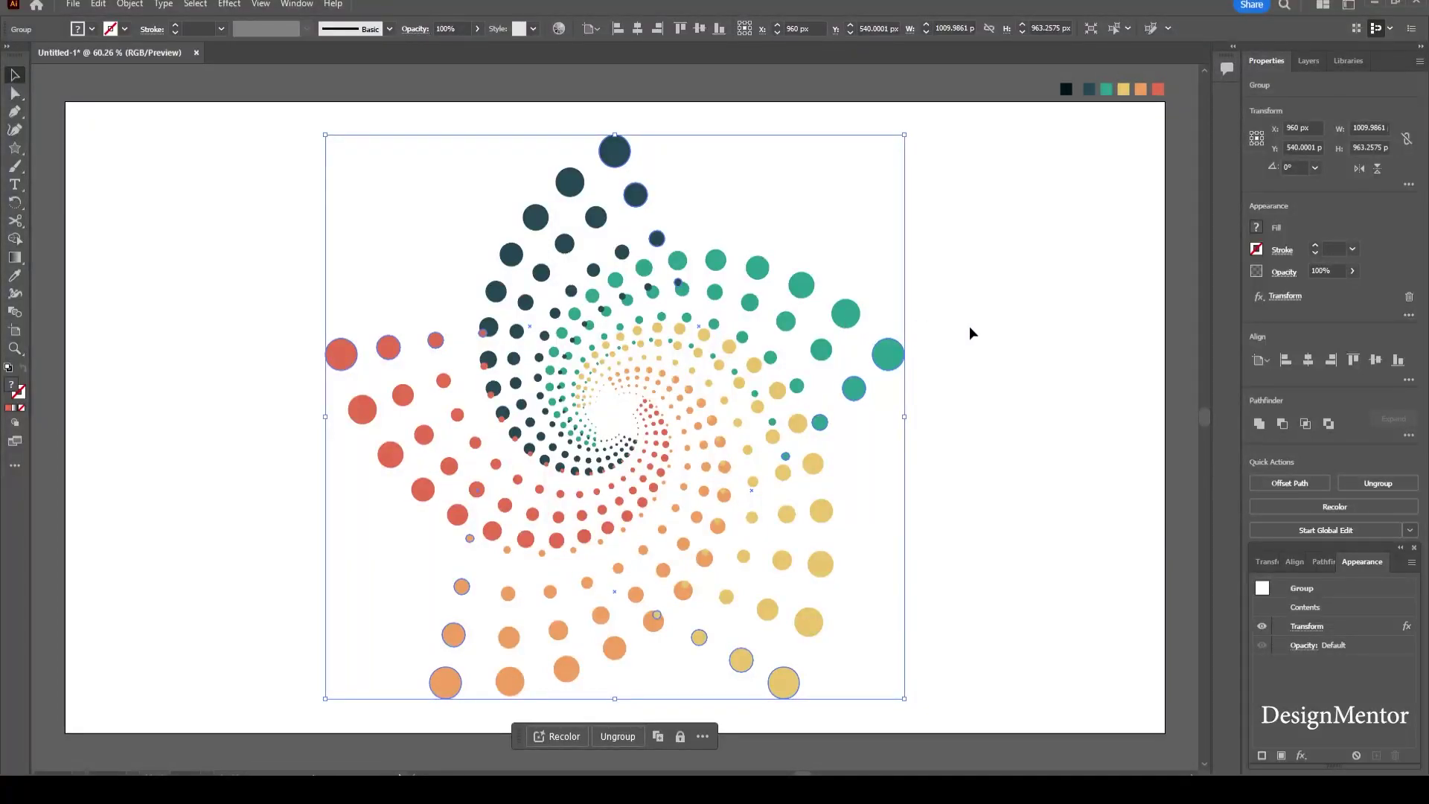
Step: Reopen the group's Transform effect, turn on the preview and reduce the rotation angle to 8°
click(1287, 296)
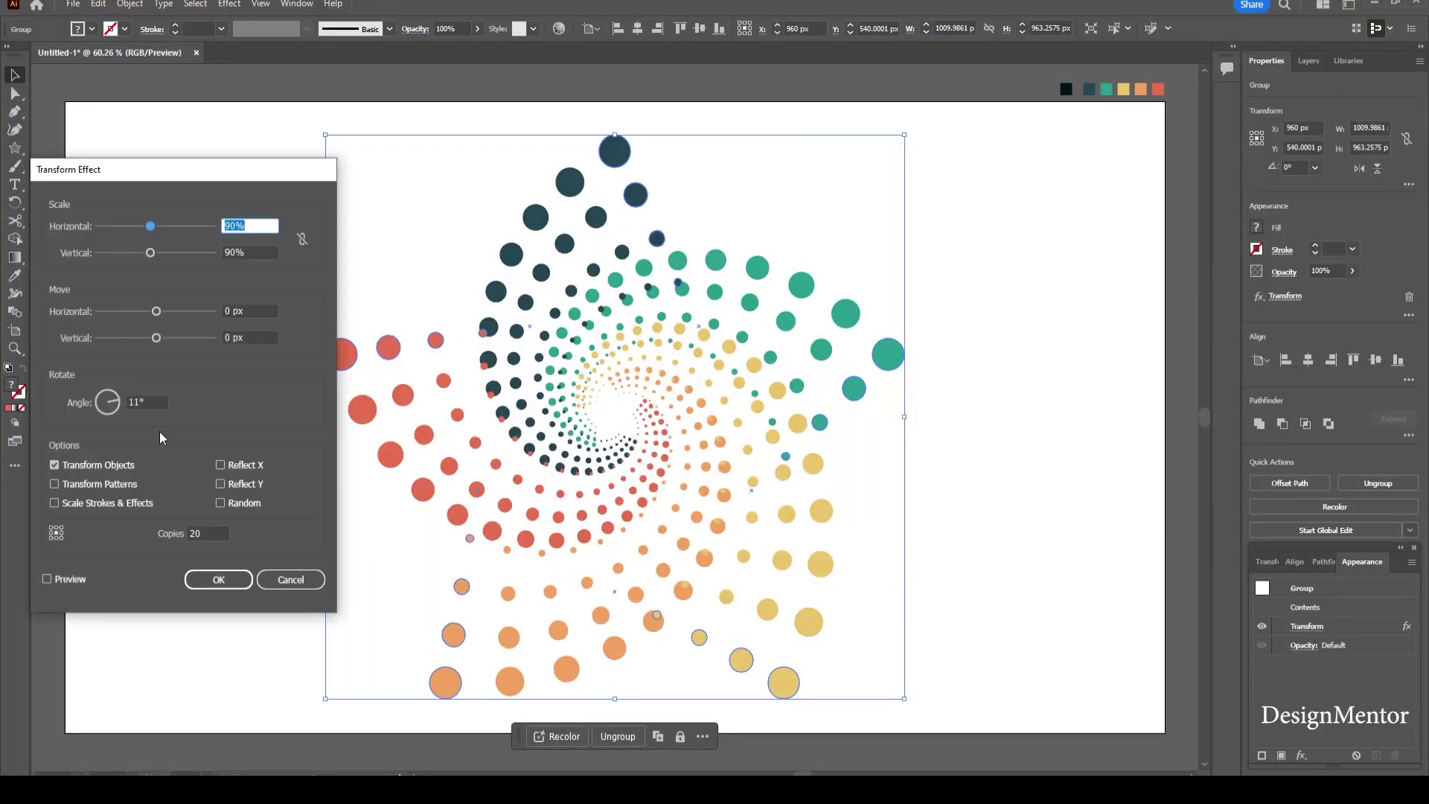
drag(149, 404, 42, 404)
key(Down)
key(Down)
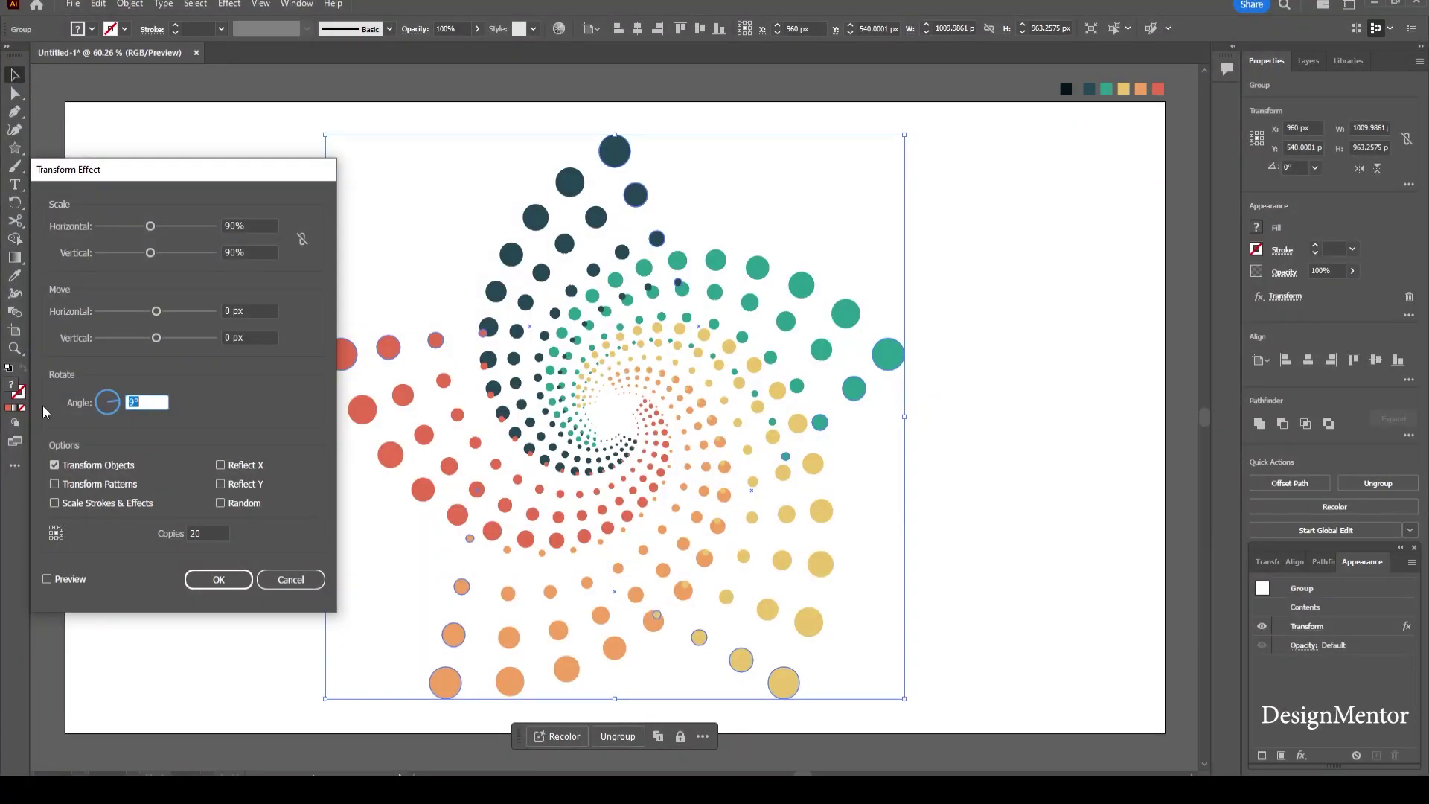
click(47, 579)
drag(145, 402, 95, 405)
key(Up)
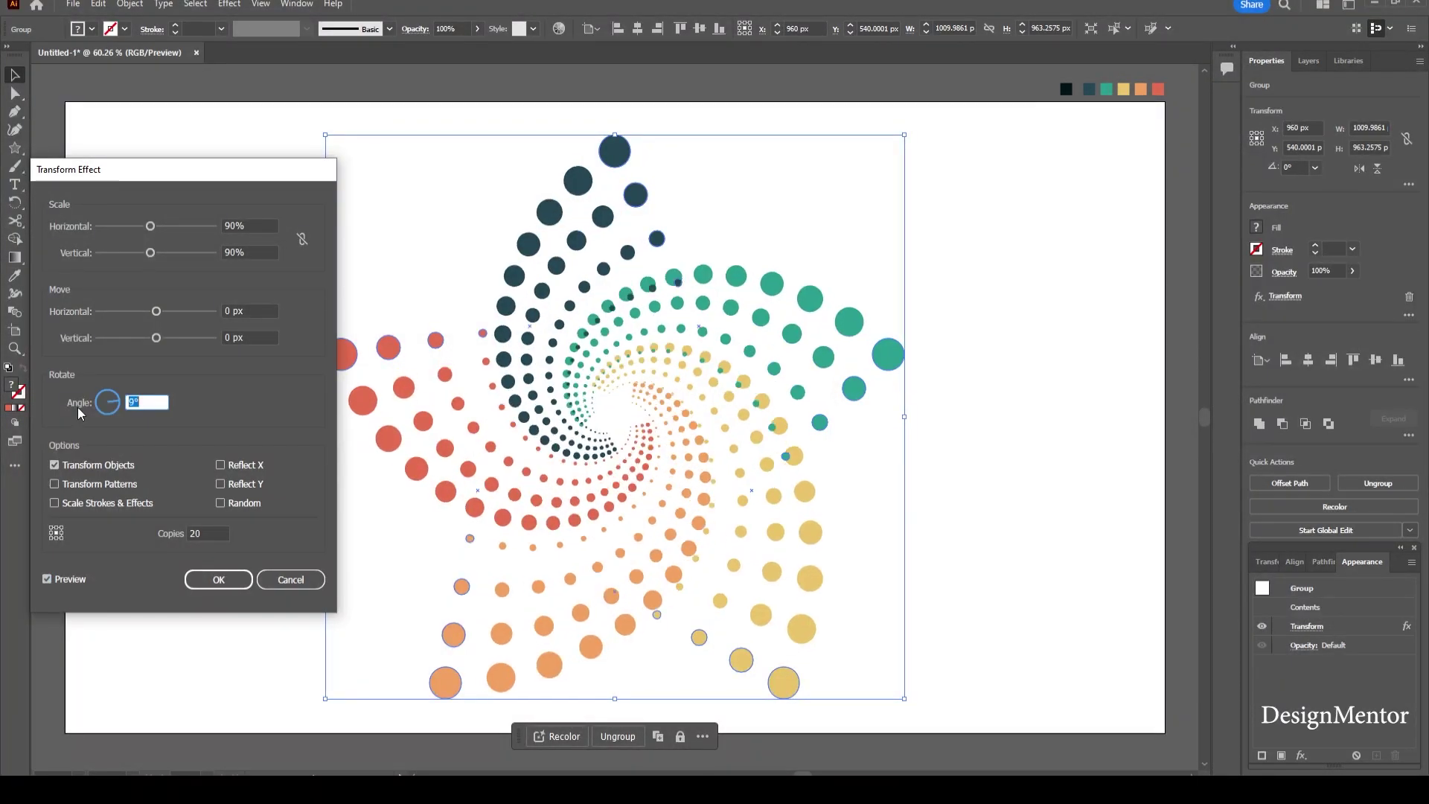
key(Down)
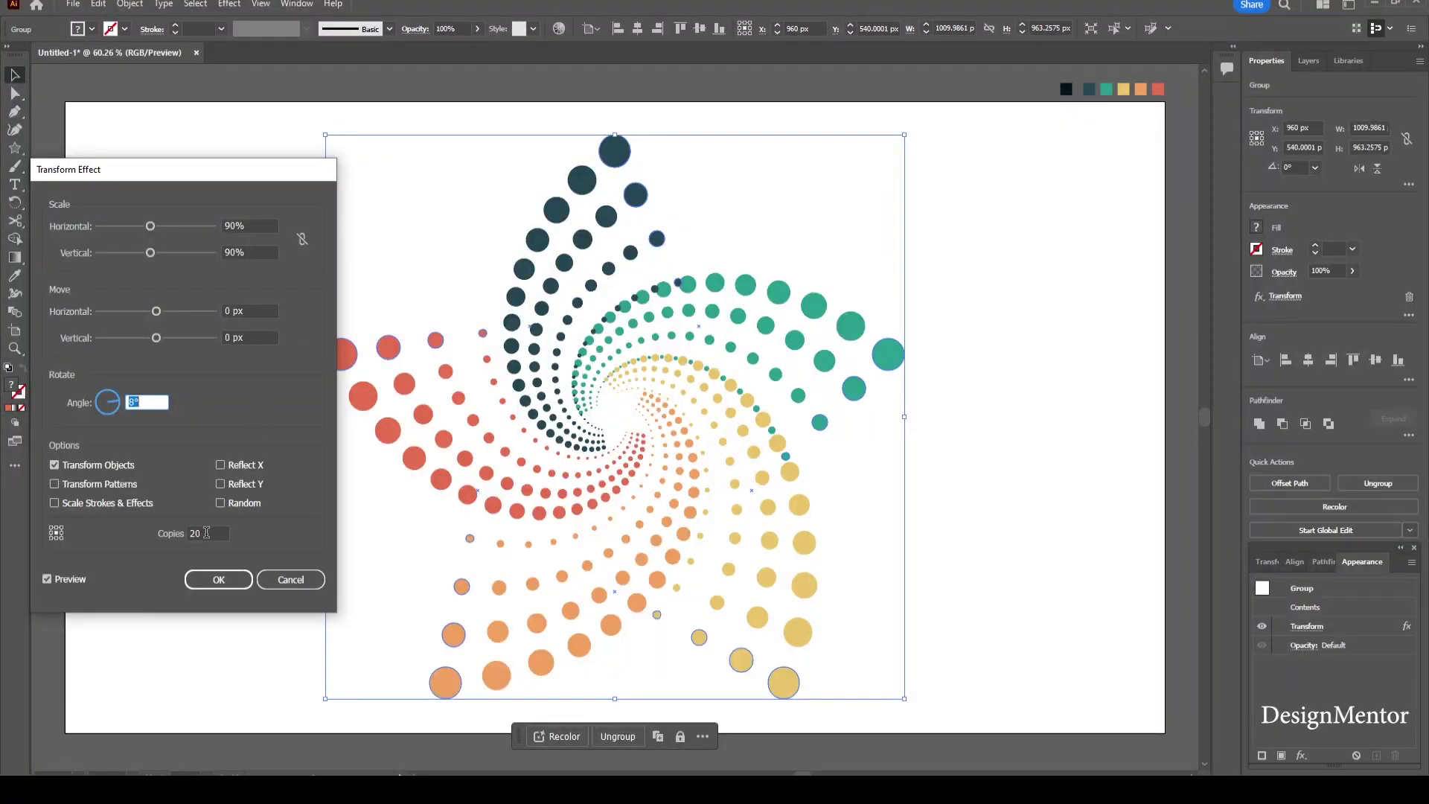
Step: Raise the Transform effect's number of copies to 30, apply it and deselect the artwork
key(Tab)
key(Up)
key(Up)
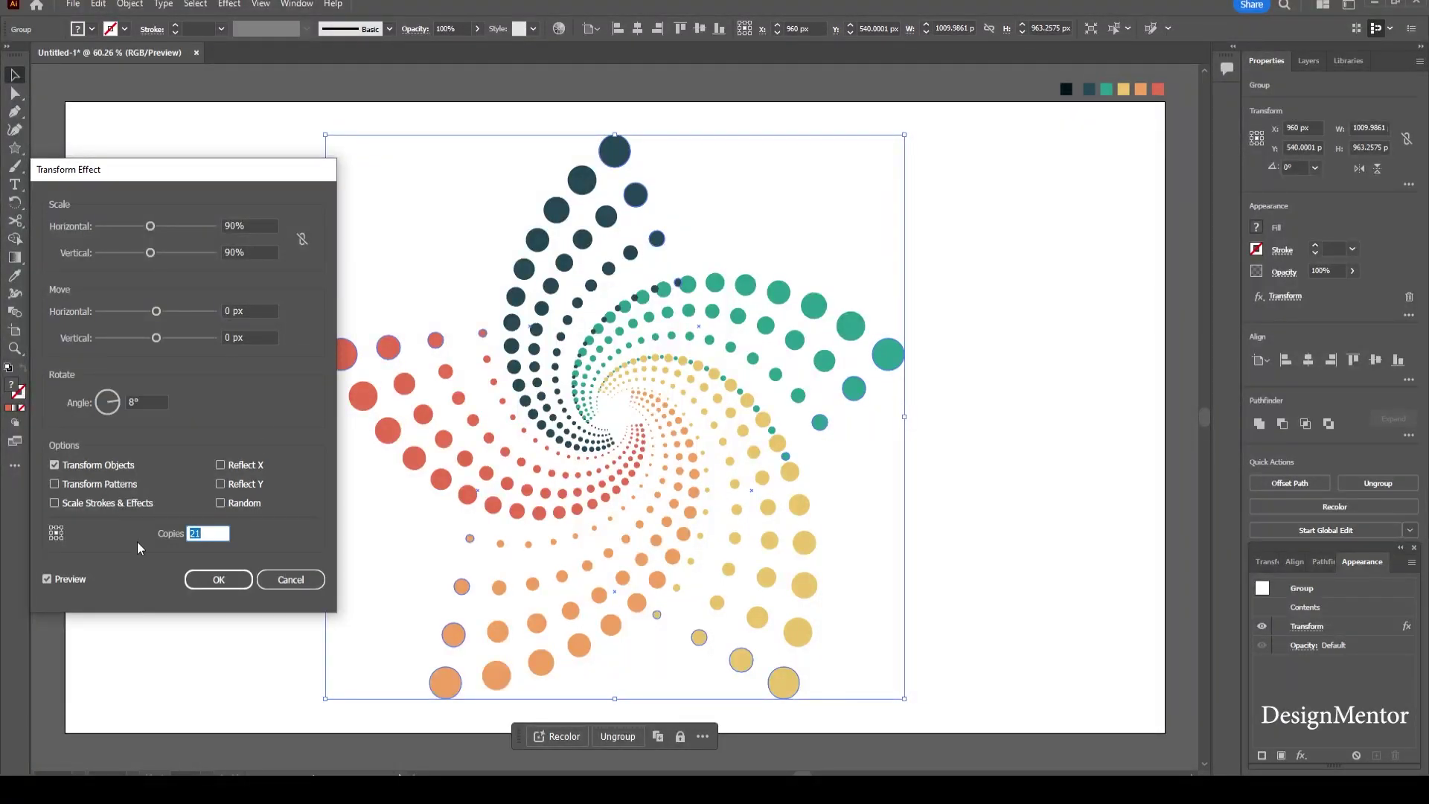
key(Up)
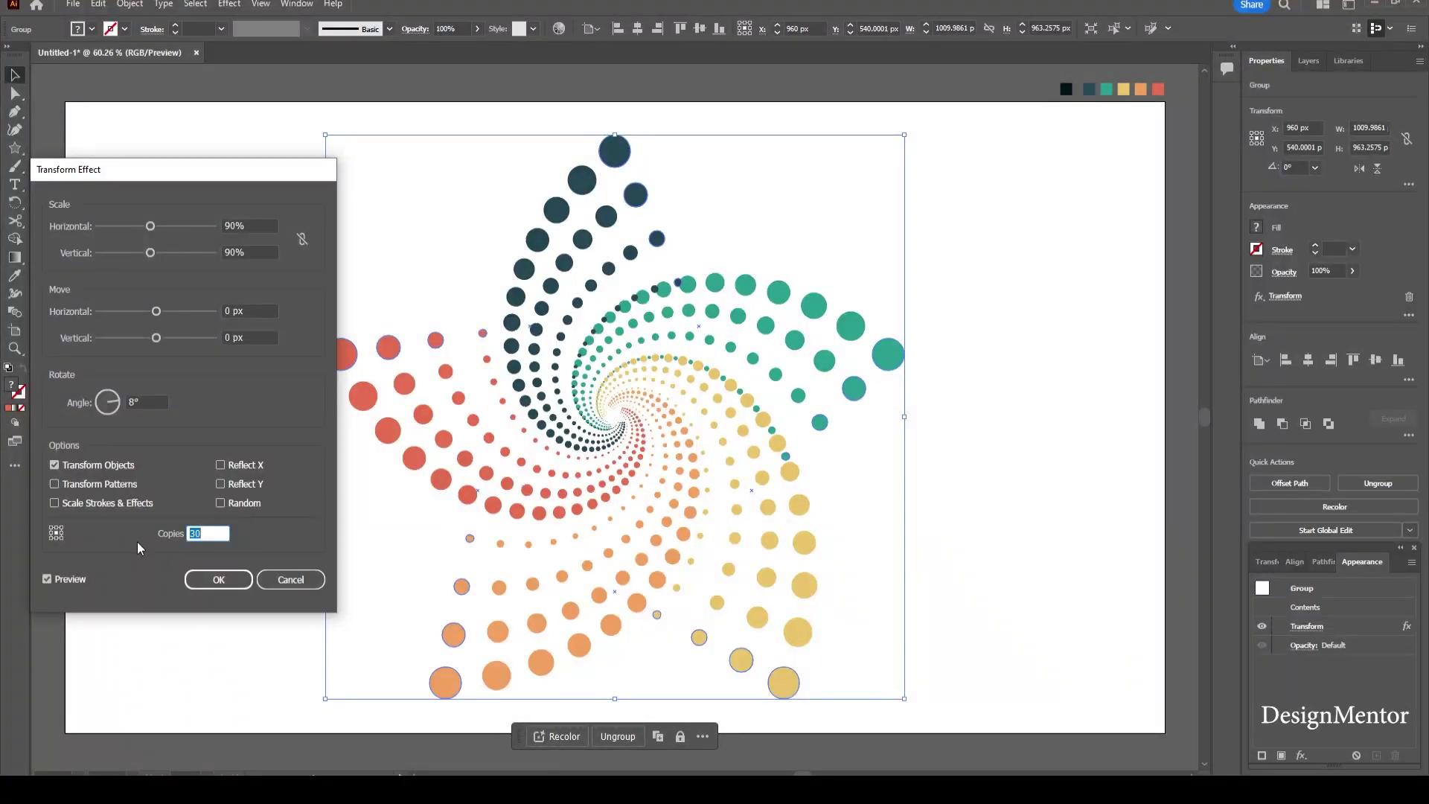
click(216, 582)
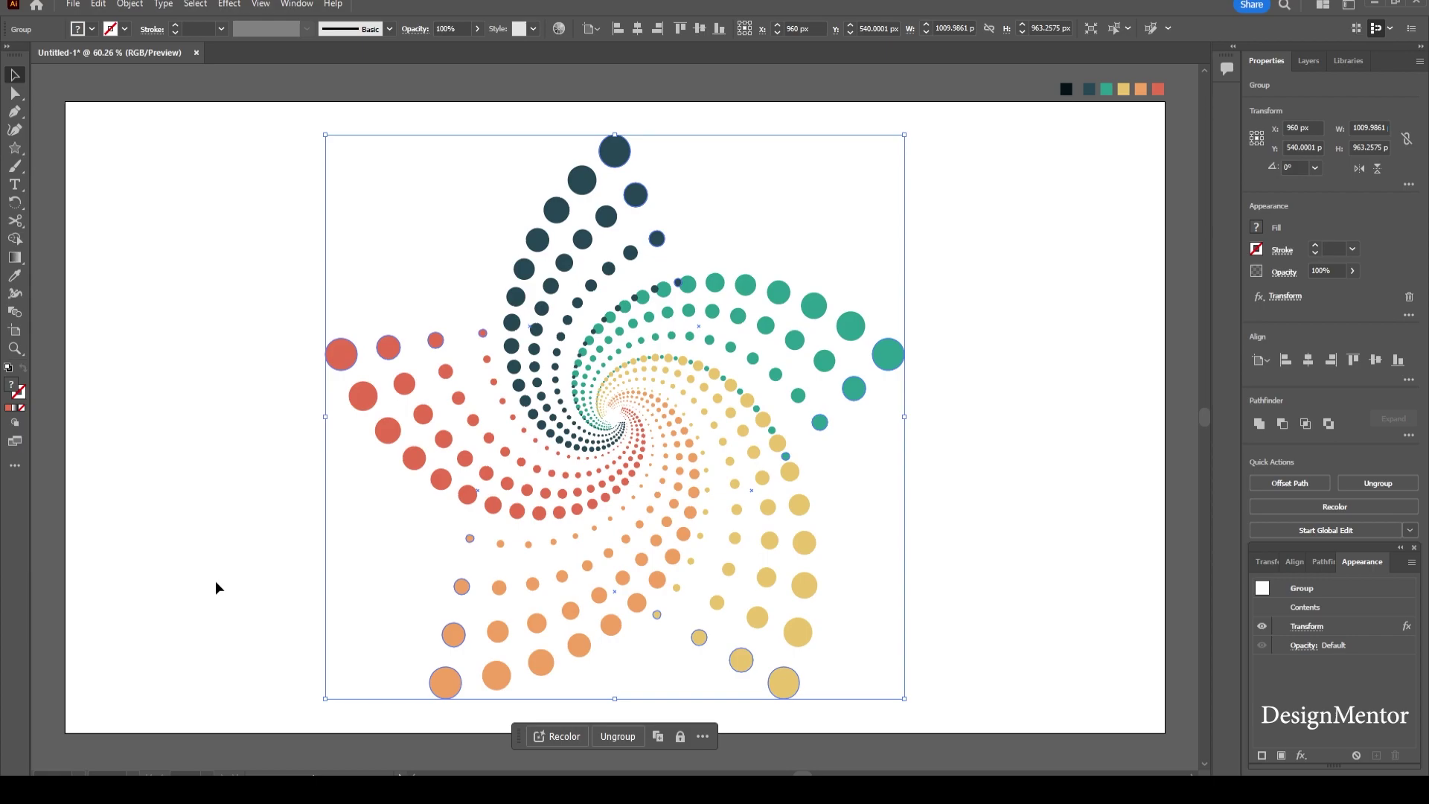
click(218, 316)
Step: Create a 1920 × 1080 px rectangle filled with the near-black colour sampled from the darkest palette swatch
drag(15, 149, 47, 147)
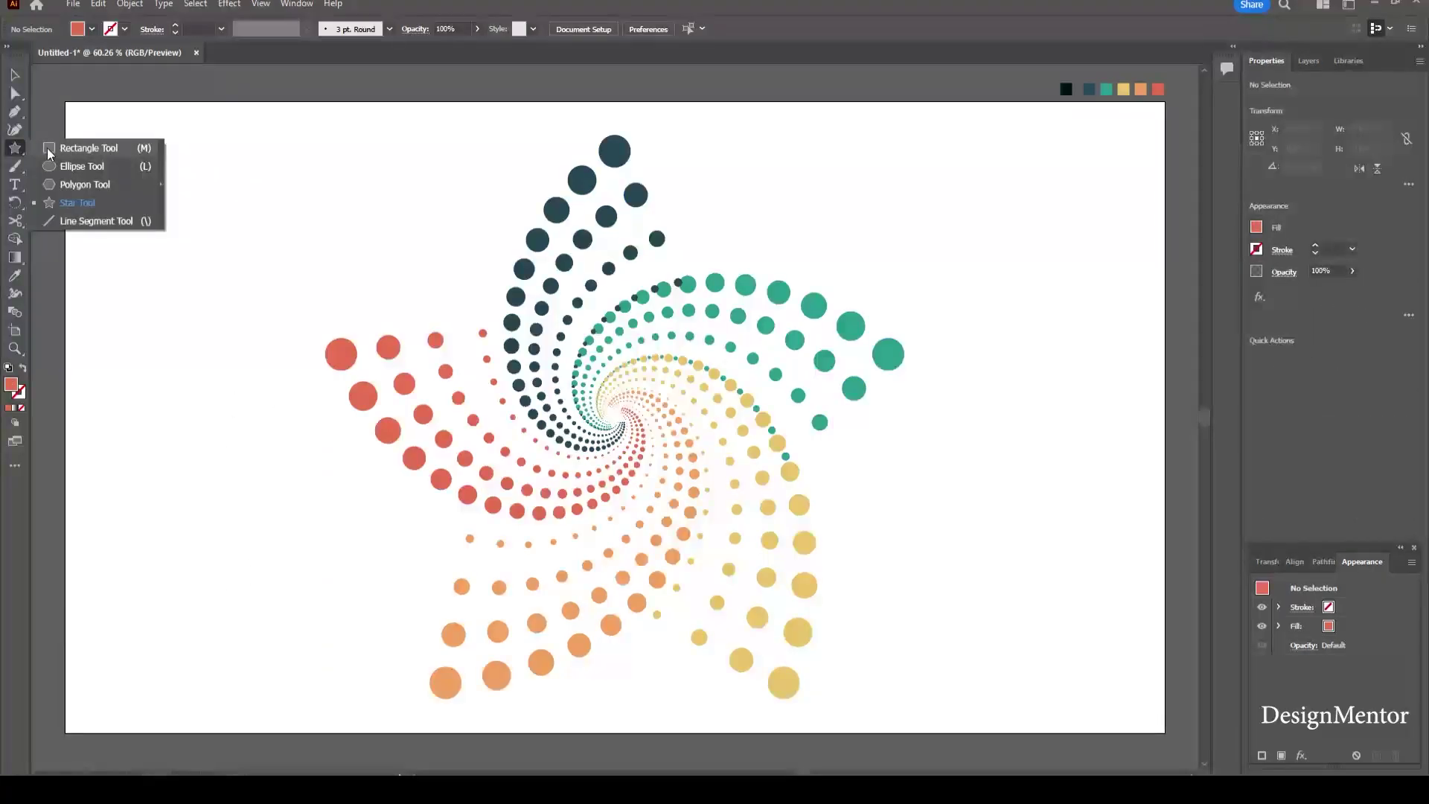
key(i)
click(1067, 87)
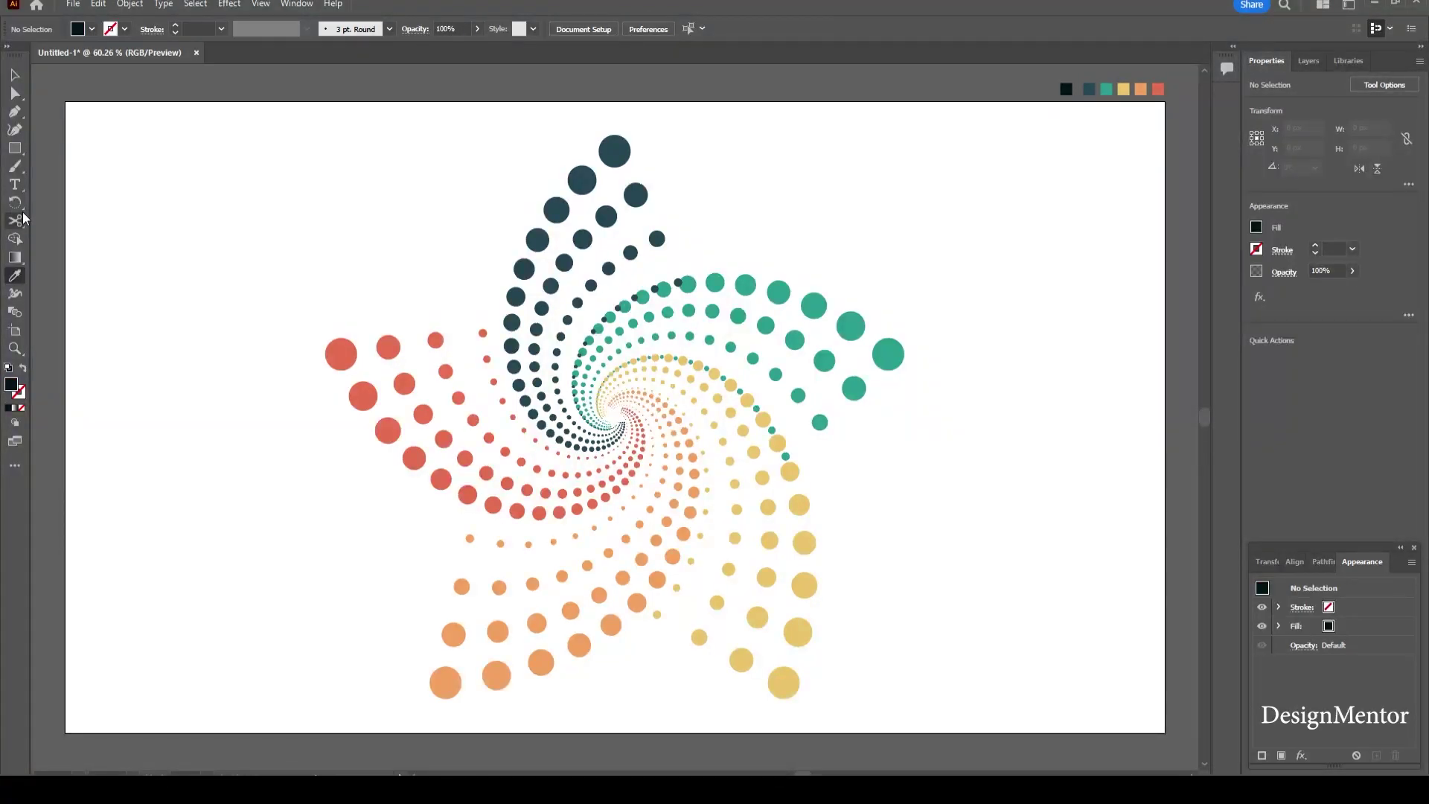
key(m)
click(983, 500)
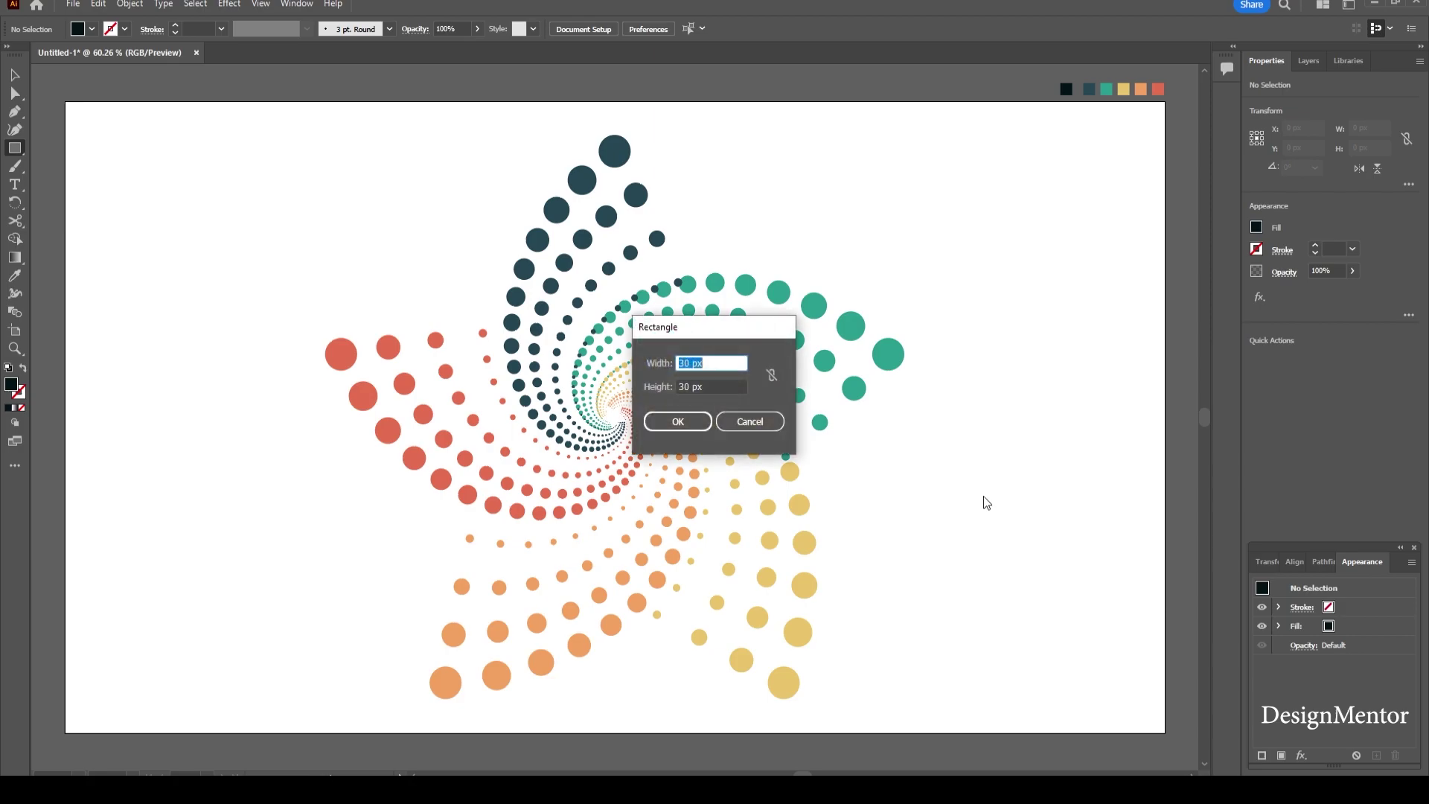
text(1920)
key(Tab)
text(1080)
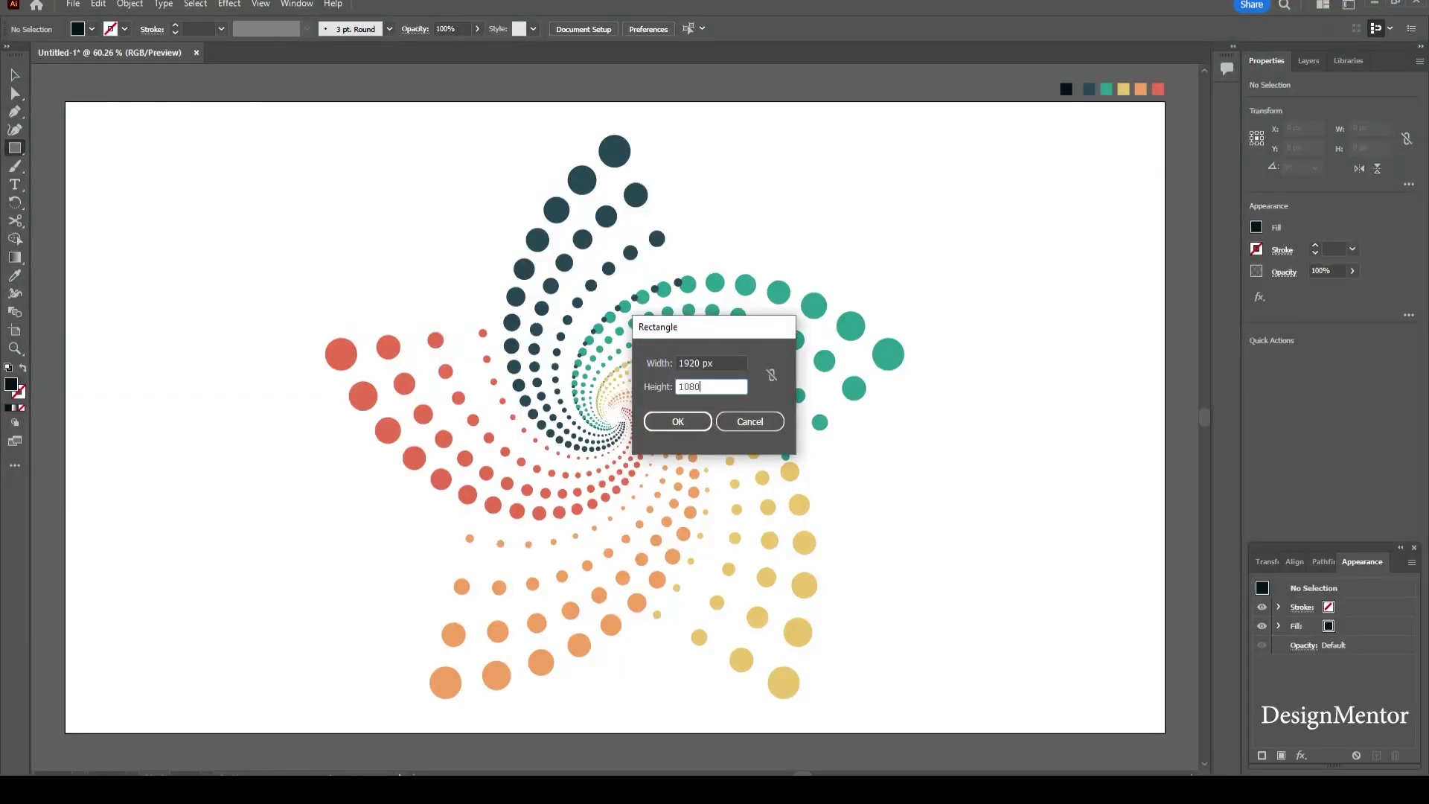
click(670, 422)
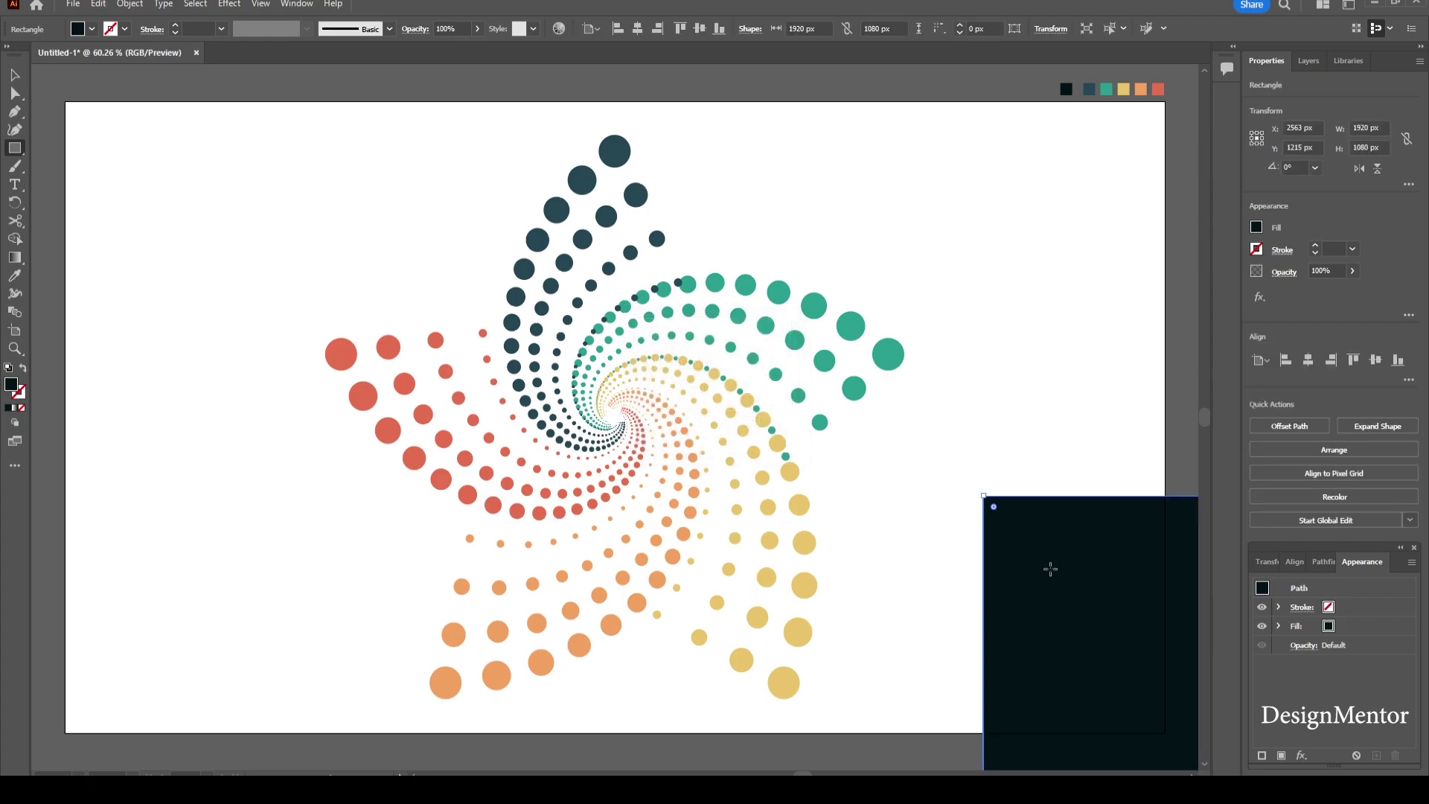
Step: Send the dark rectangle behind the dot spiral, centre it horizontally and vertically on the artboard and deselect it
key(v)
right_click(1051, 573)
mouse_move(1094, 491)
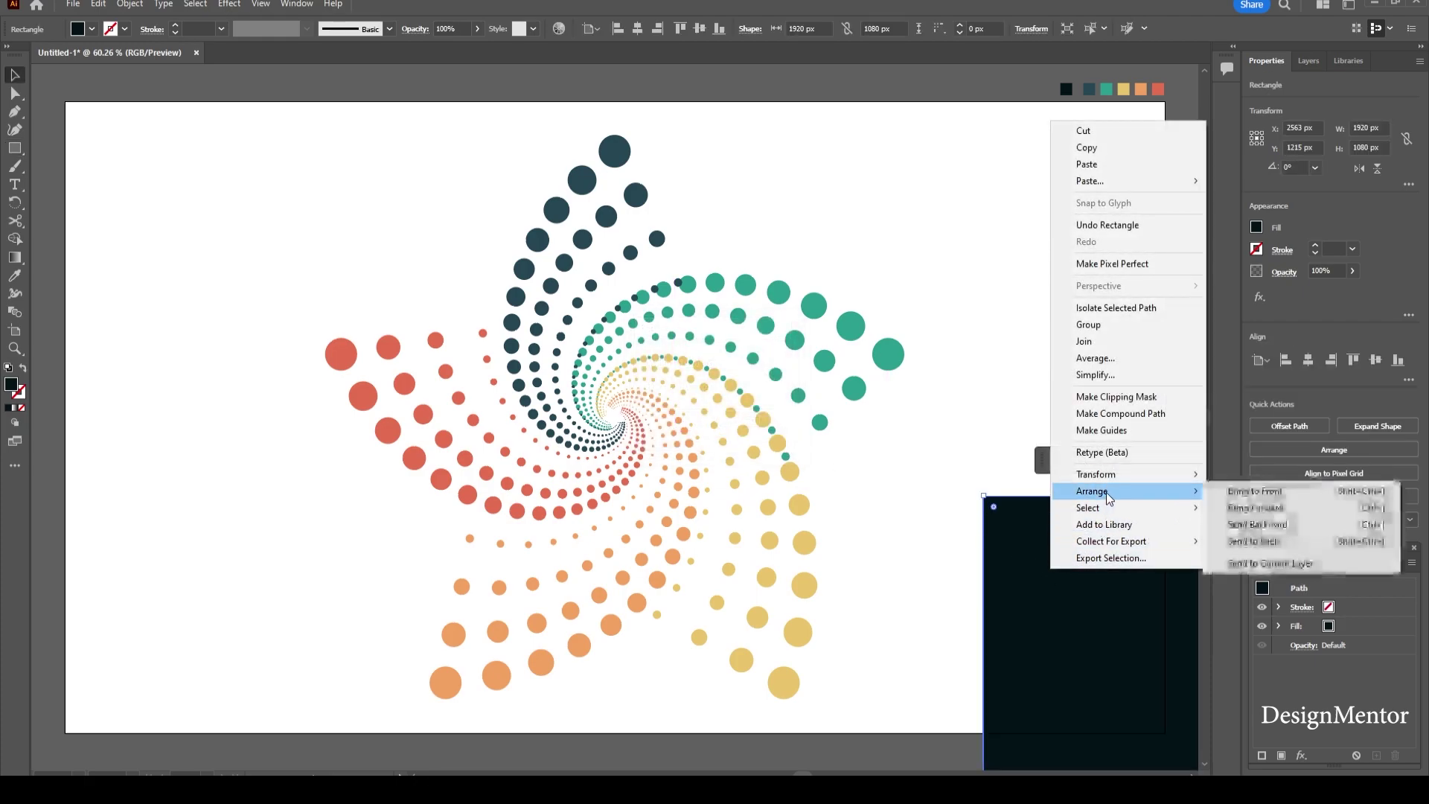
click(1270, 543)
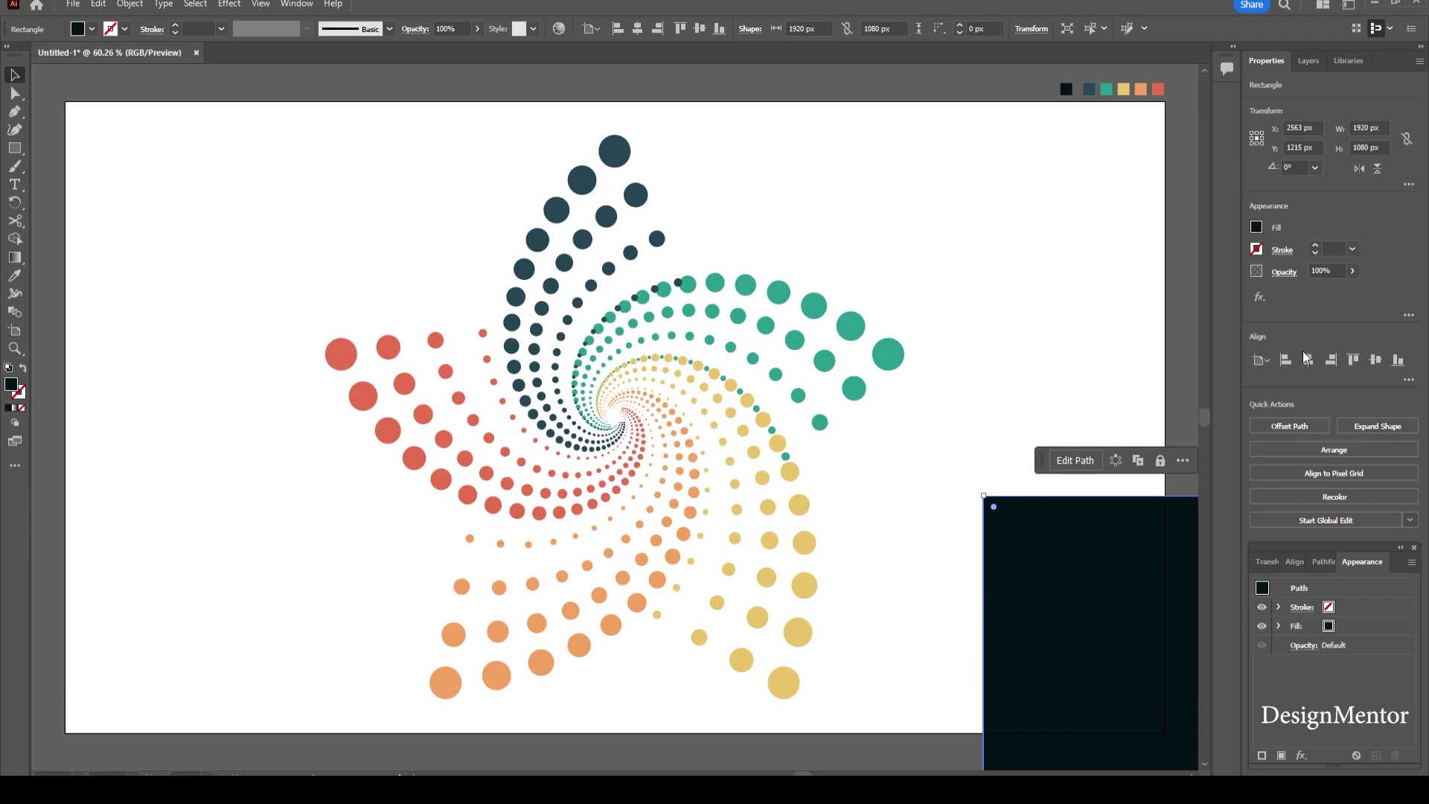
click(1306, 359)
click(1377, 357)
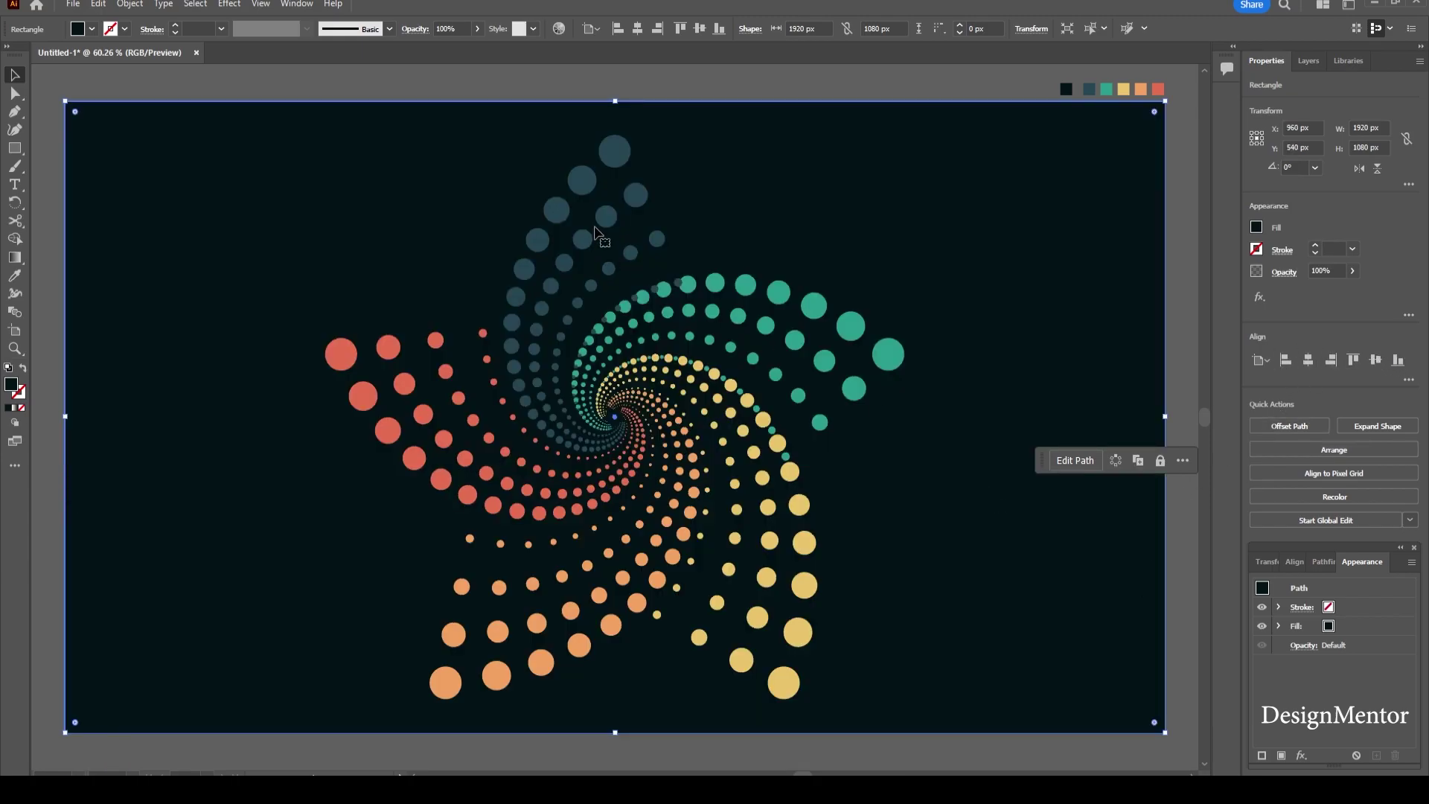
click(524, 81)
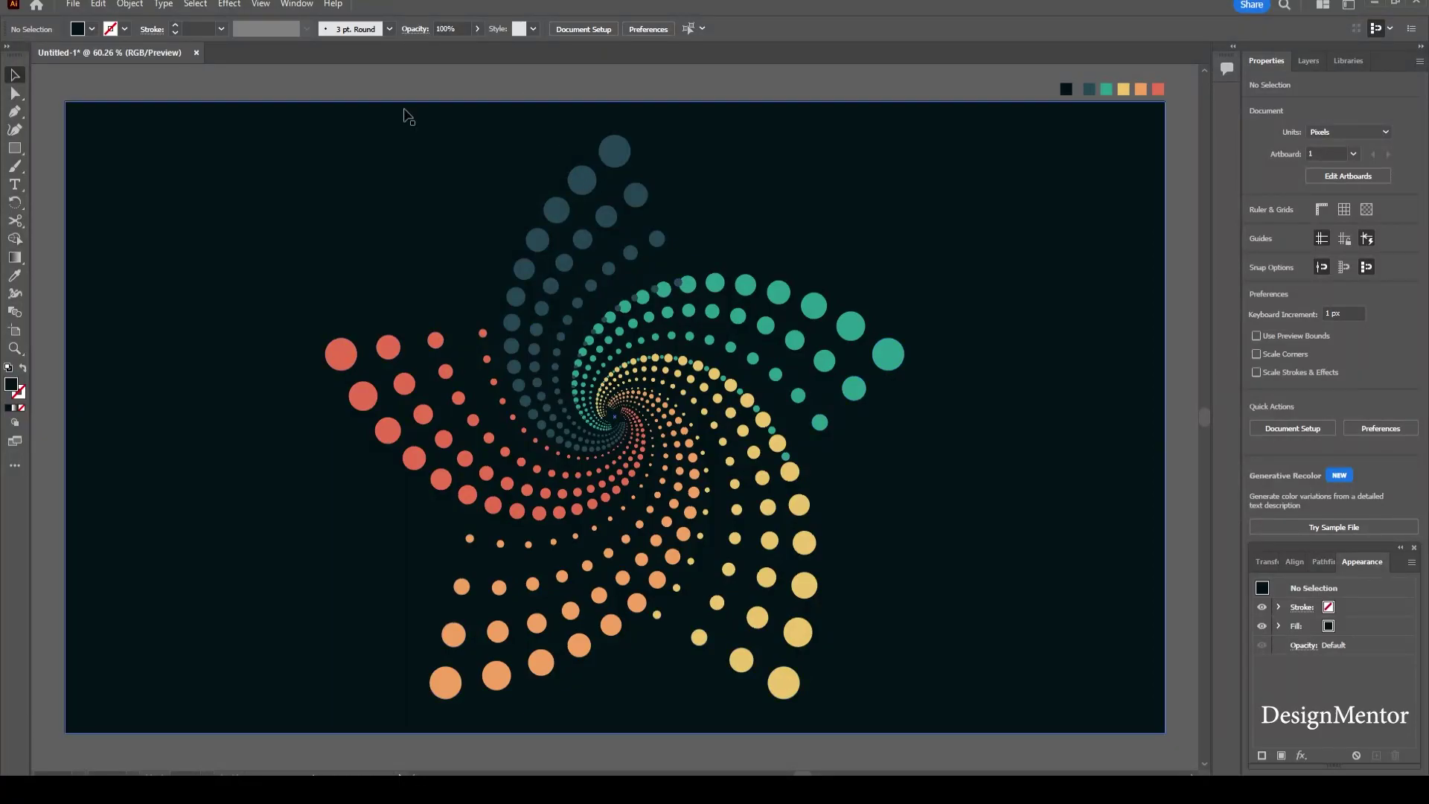
Step: Lock the dark background rectangle
click(191, 180)
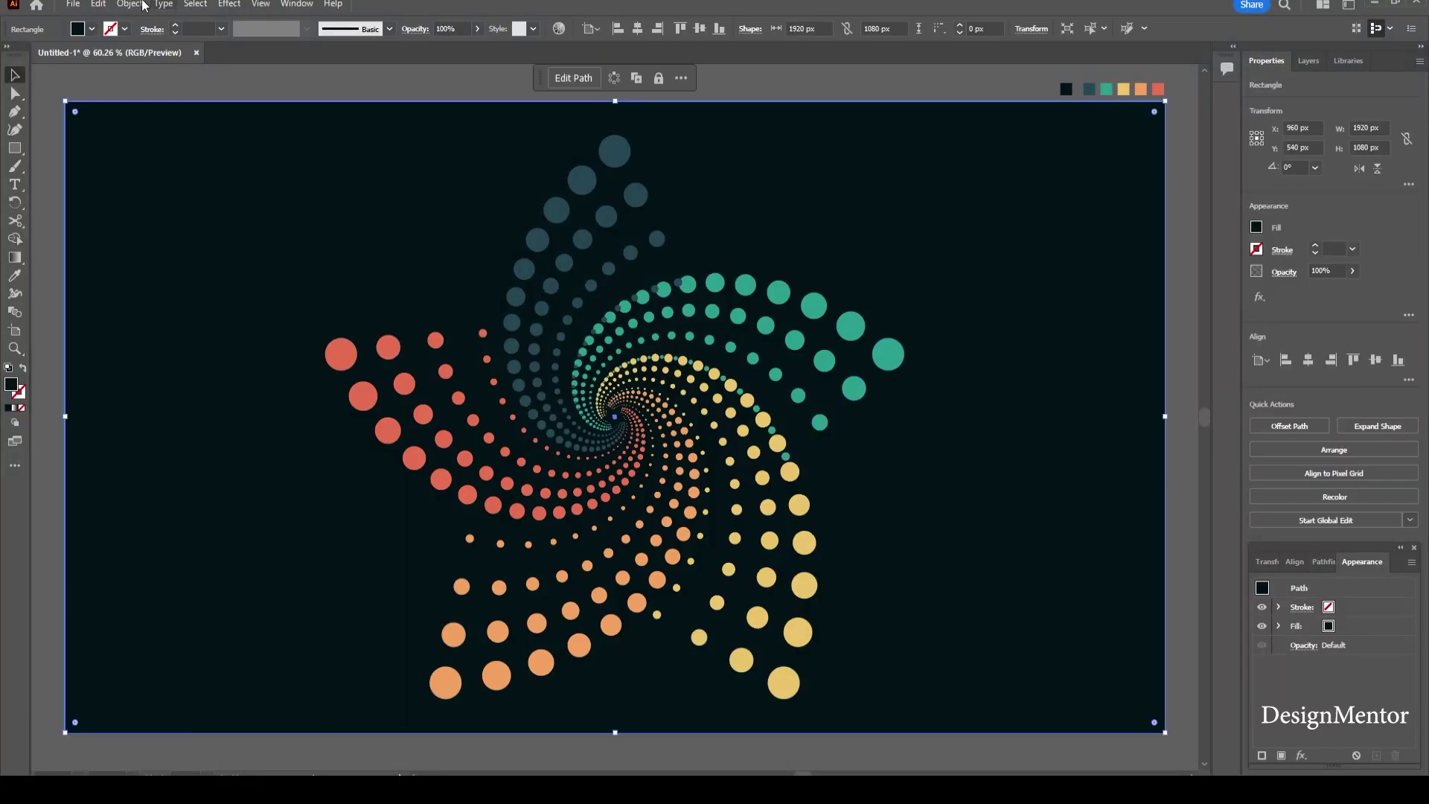
click(128, 3)
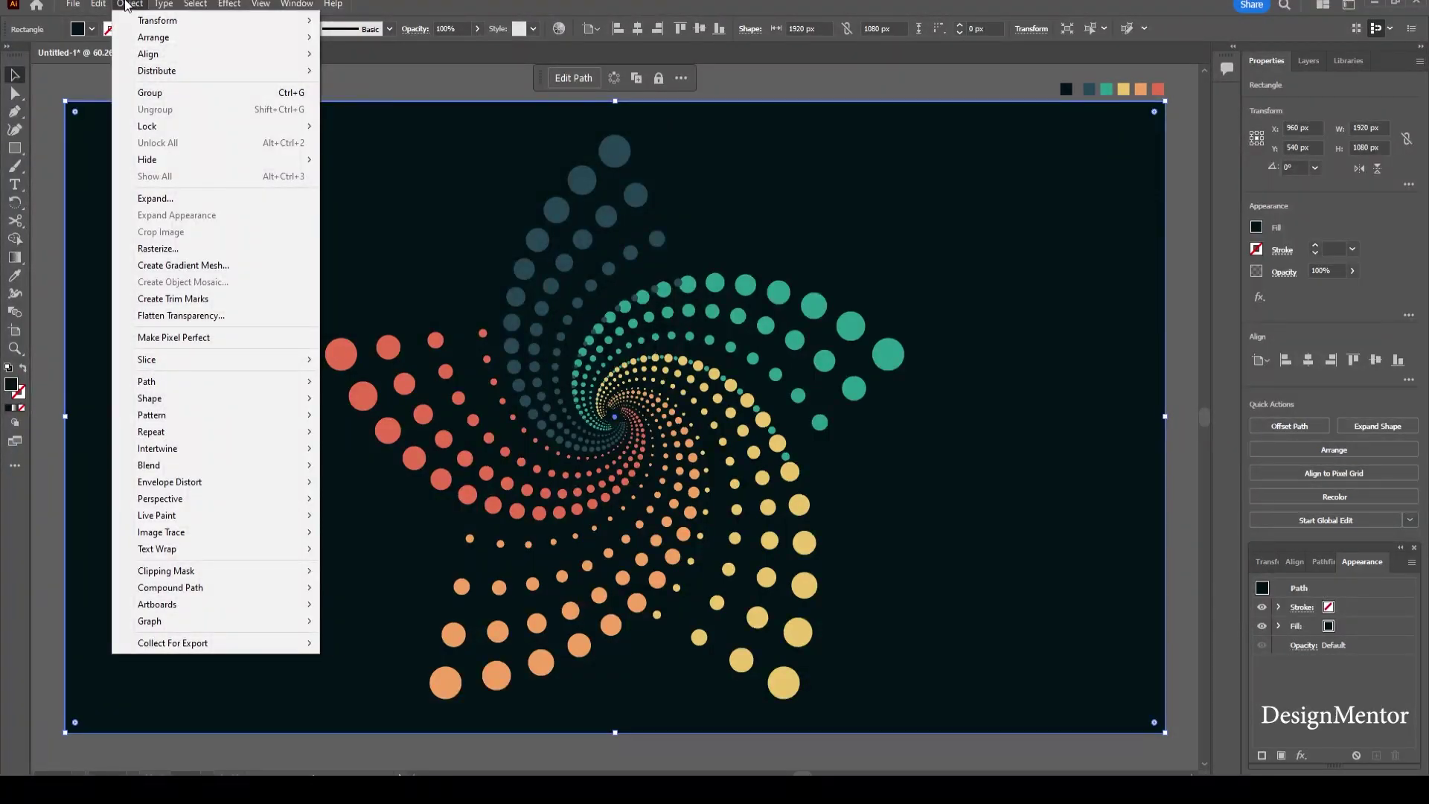
mouse_move(223, 125)
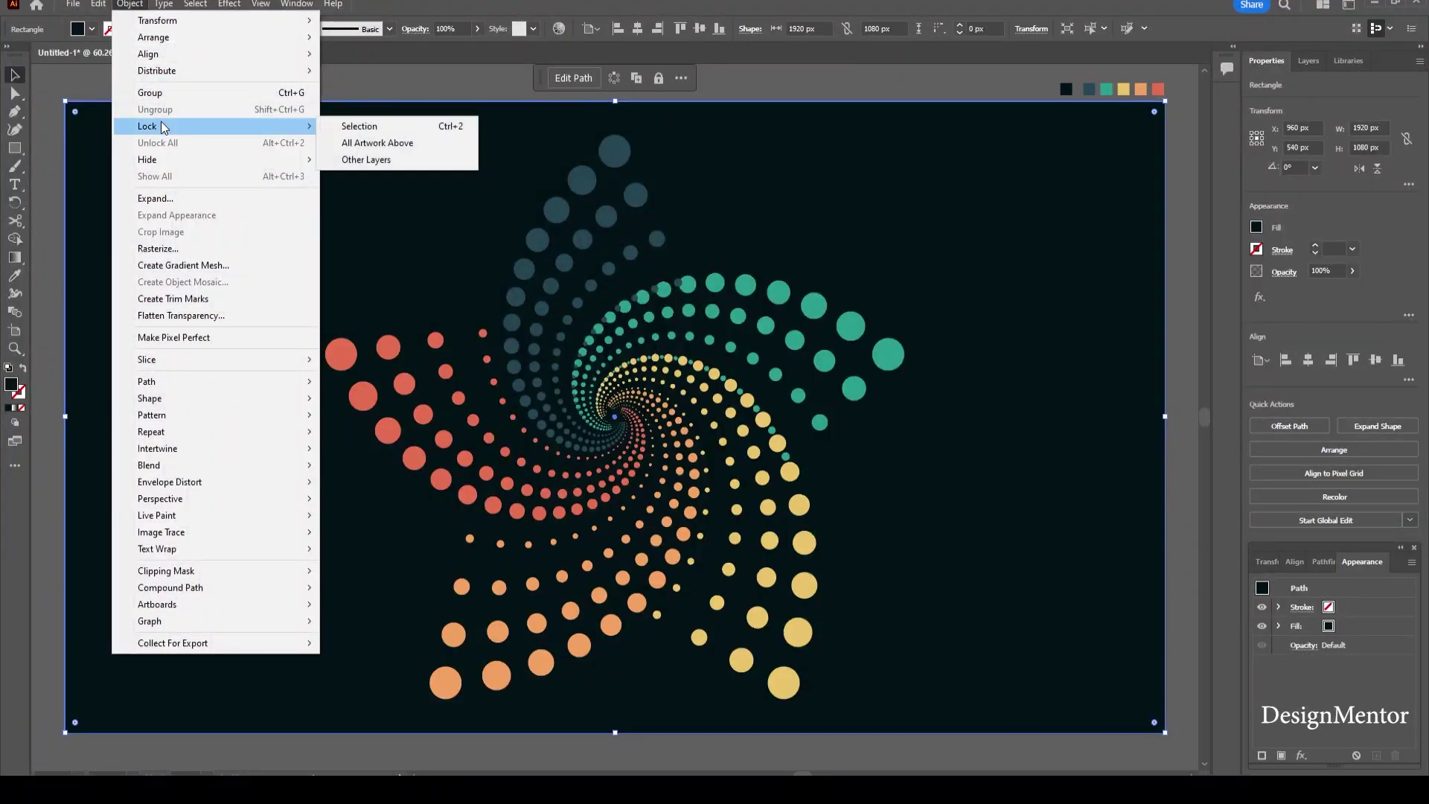
click(364, 126)
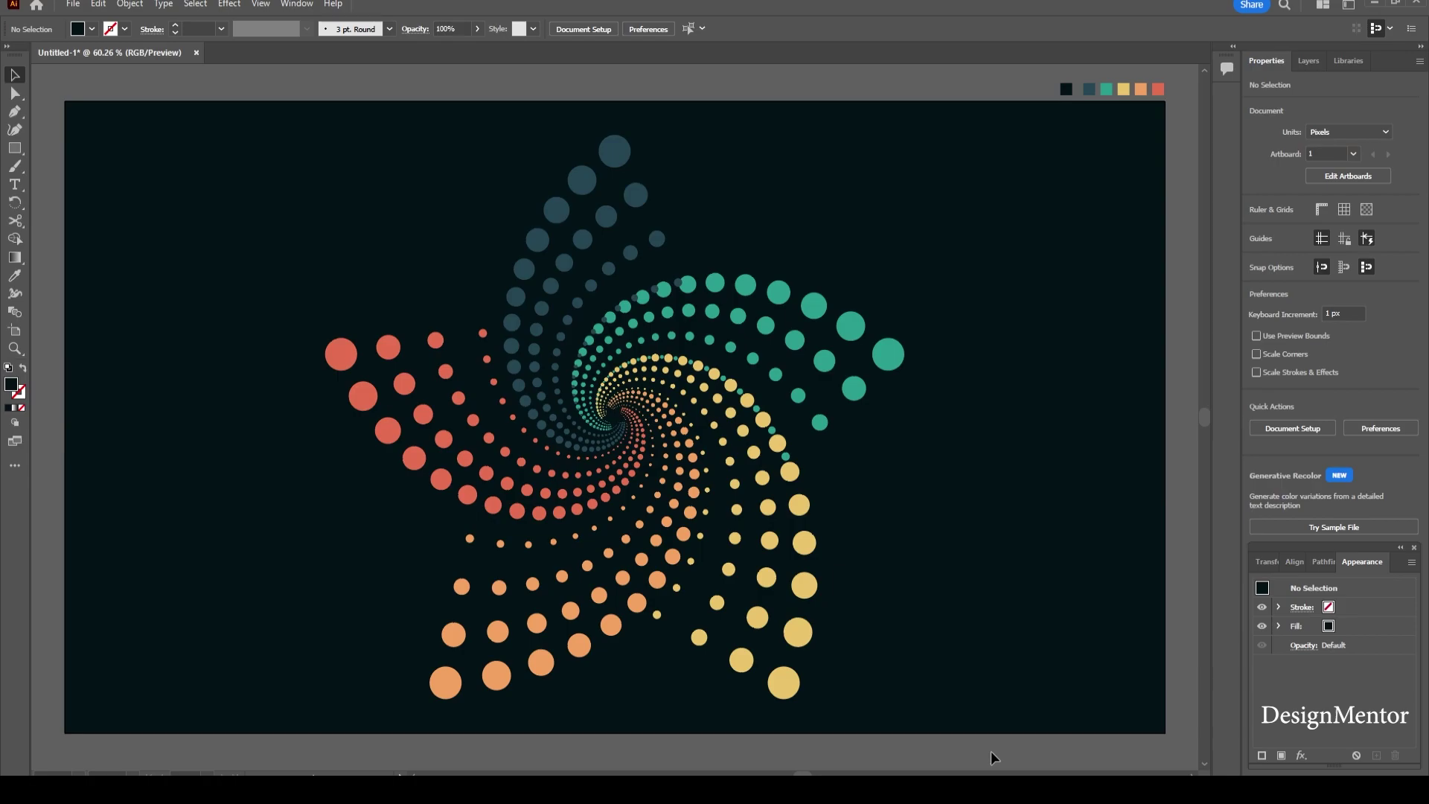